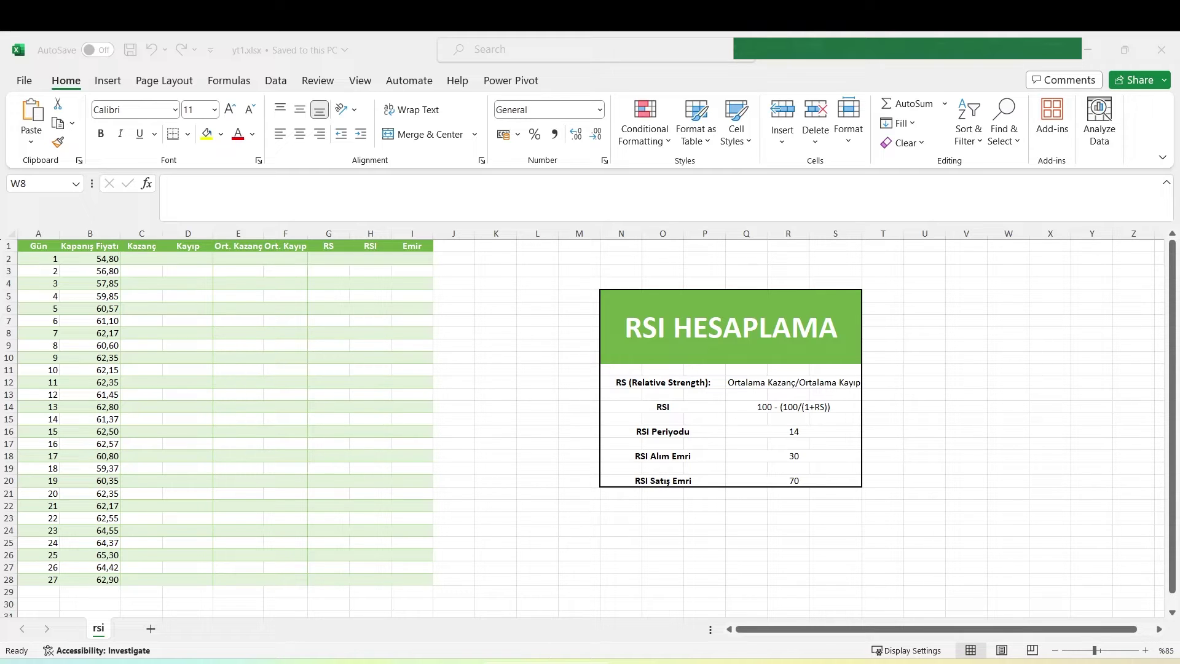
# Highlight the closing prices and point out the RS definition and the RSI period of 14
pyautogui.moveTo(110, 259)
pyautogui.mouseDown()
pyautogui.moveTo(125, 499)
pyautogui.moveTo(99, 579)
pyautogui.mouseUp()
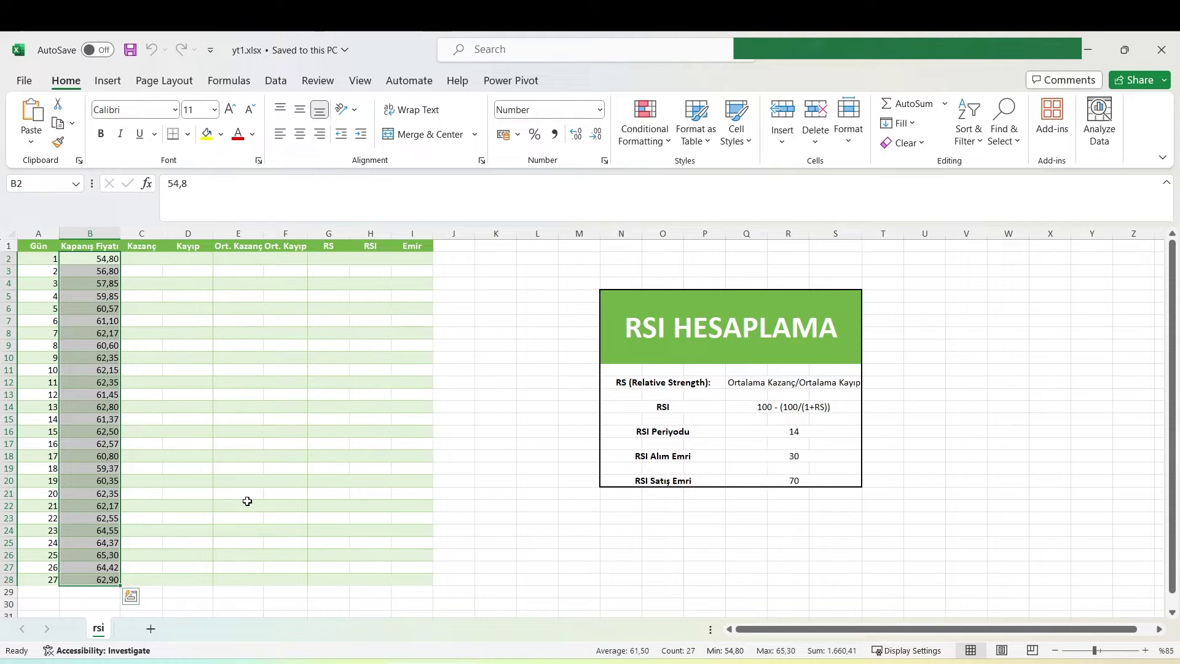
pyautogui.click(605, 382)
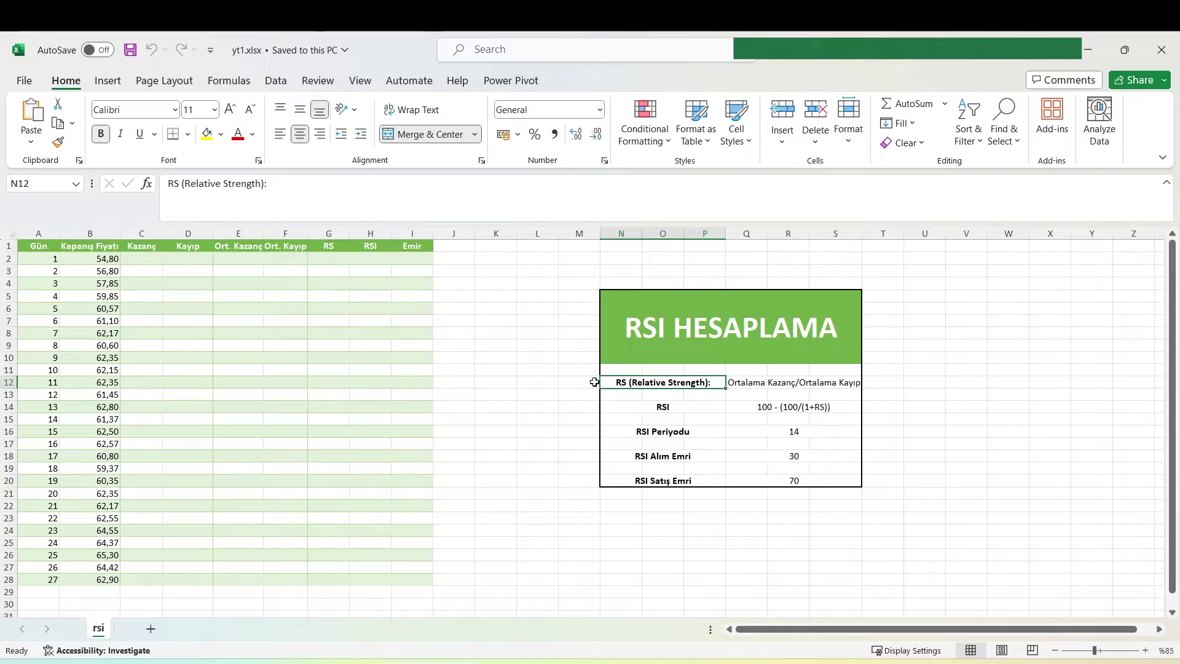
pyautogui.click(793, 381)
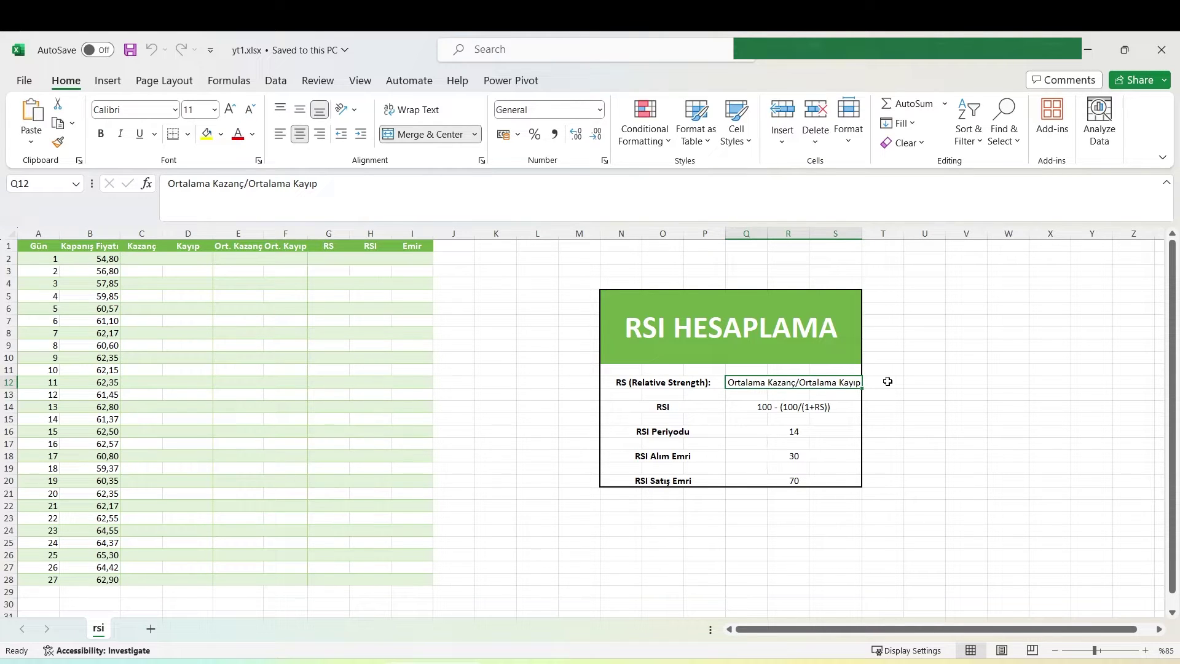
pyautogui.click(671, 433)
pyautogui.click(763, 431)
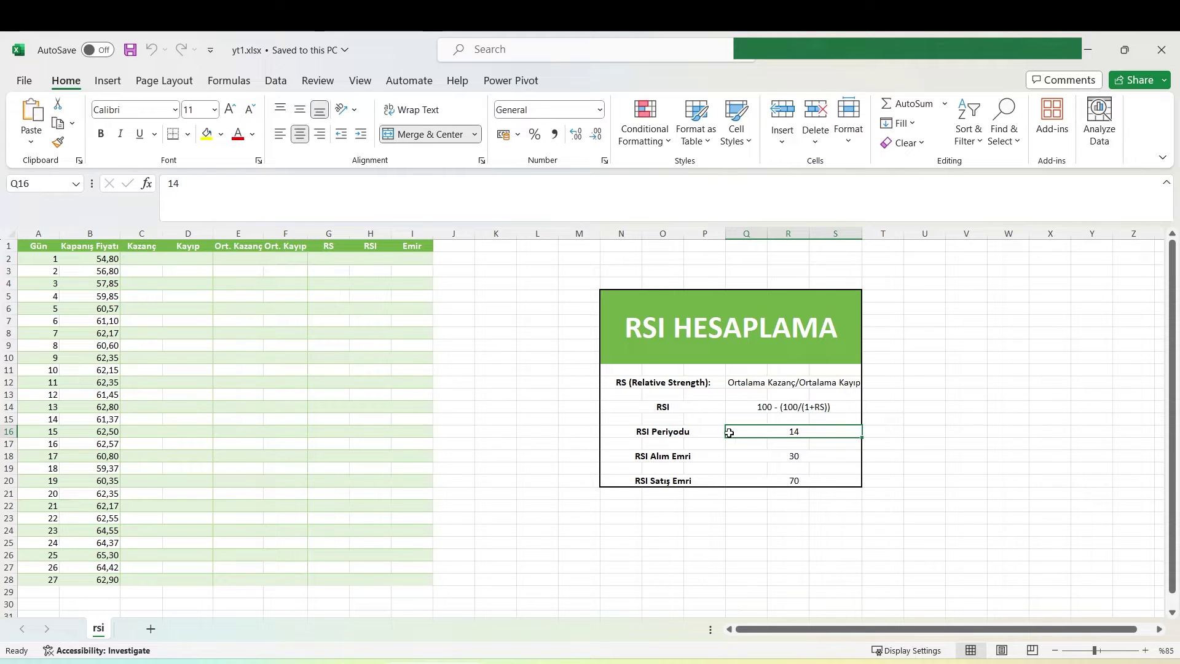
# Mark the first 15 closing prices, their Kazanç and Kayıp cells, and the row-15 average and RS cells
pyautogui.click(138, 289)
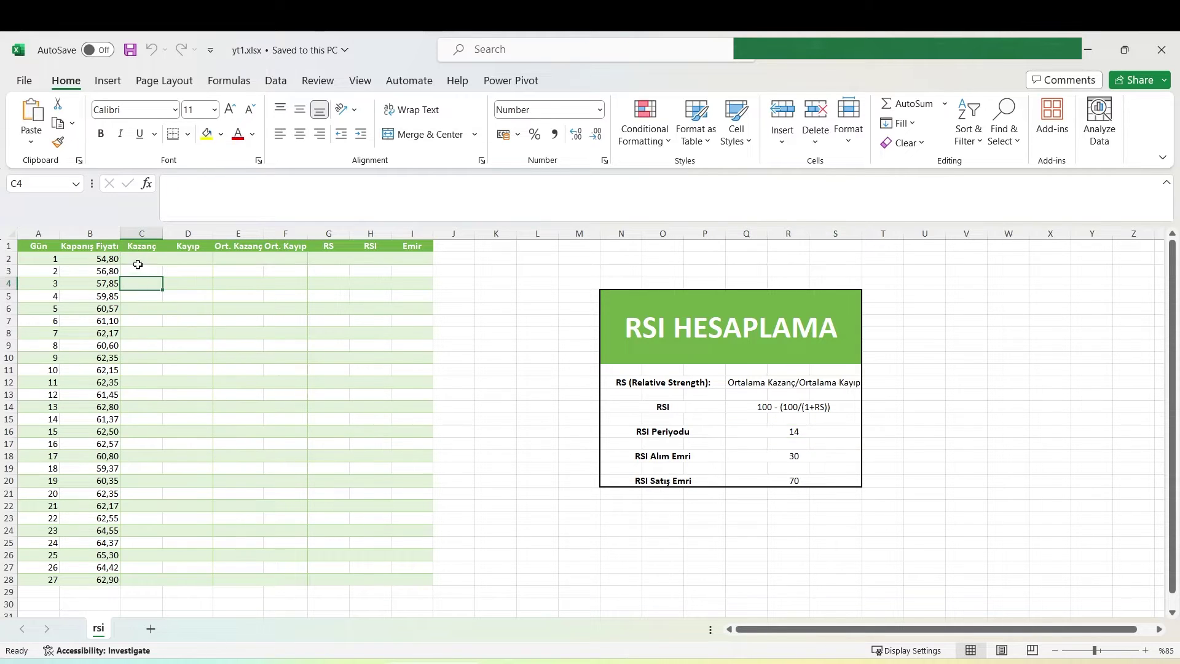
pyautogui.moveTo(101, 259); pyautogui.dragTo(101, 355)
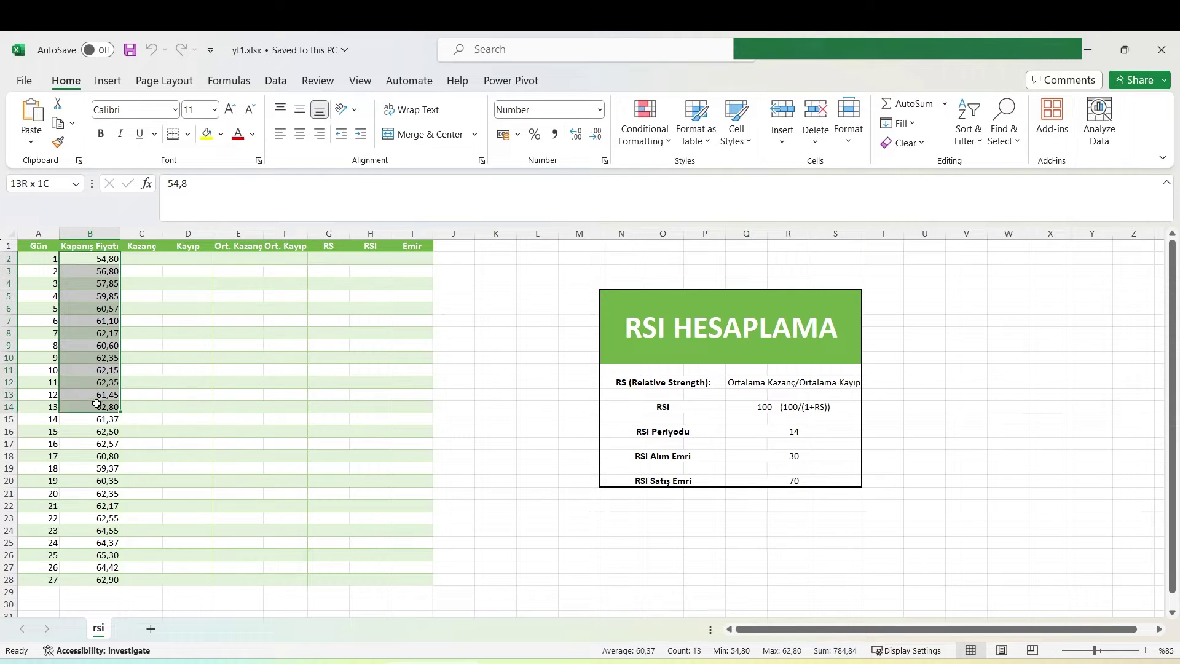
pyautogui.moveTo(101, 355); pyautogui.dragTo(98, 417)
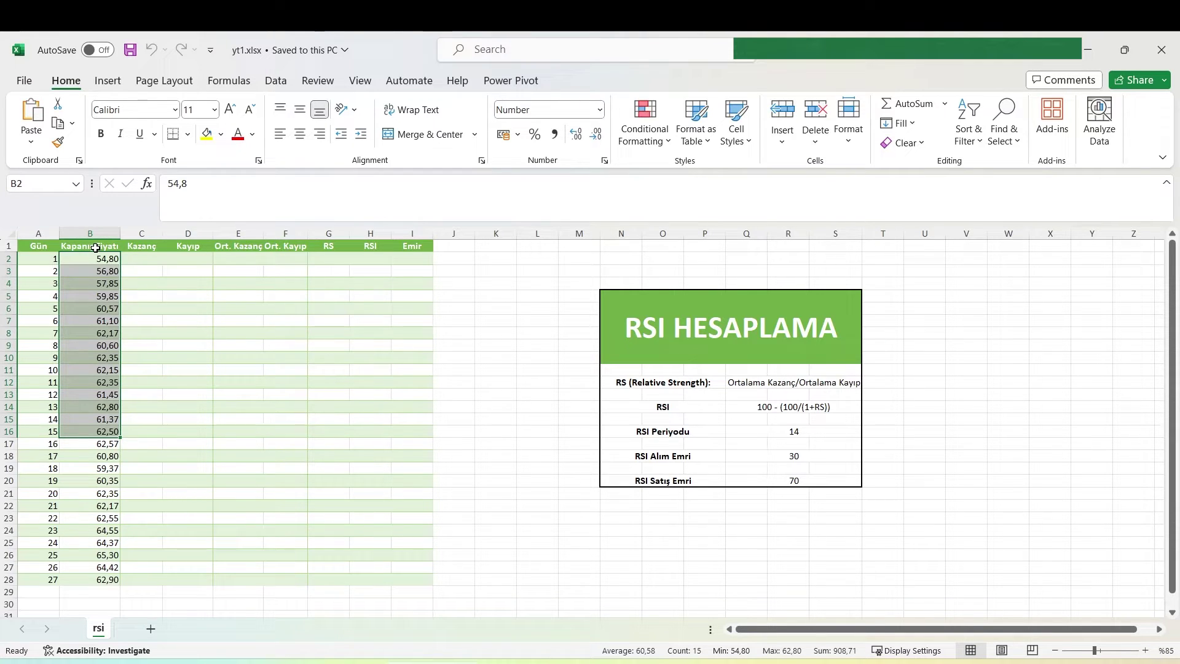
pyautogui.moveTo(142, 271); pyautogui.dragTo(139, 418)
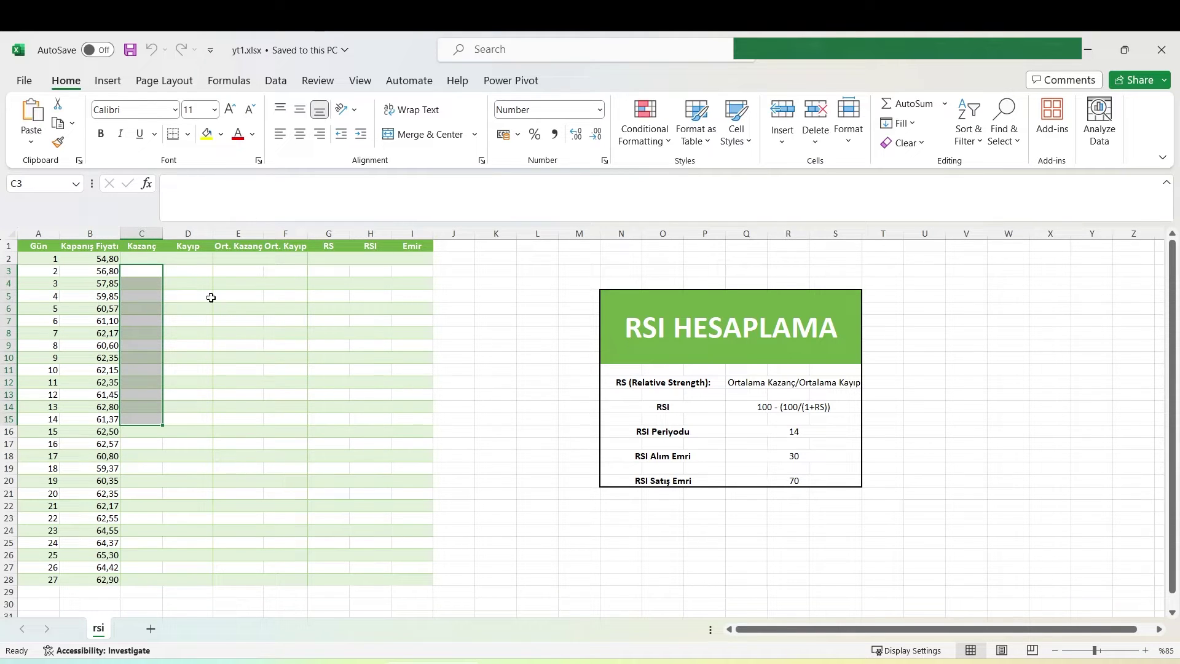
pyautogui.click(184, 269)
pyautogui.moveTo(184, 269)
pyautogui.mouseDown()
pyautogui.moveTo(177, 413)
pyautogui.moveTo(264, 419)
pyautogui.mouseUp()
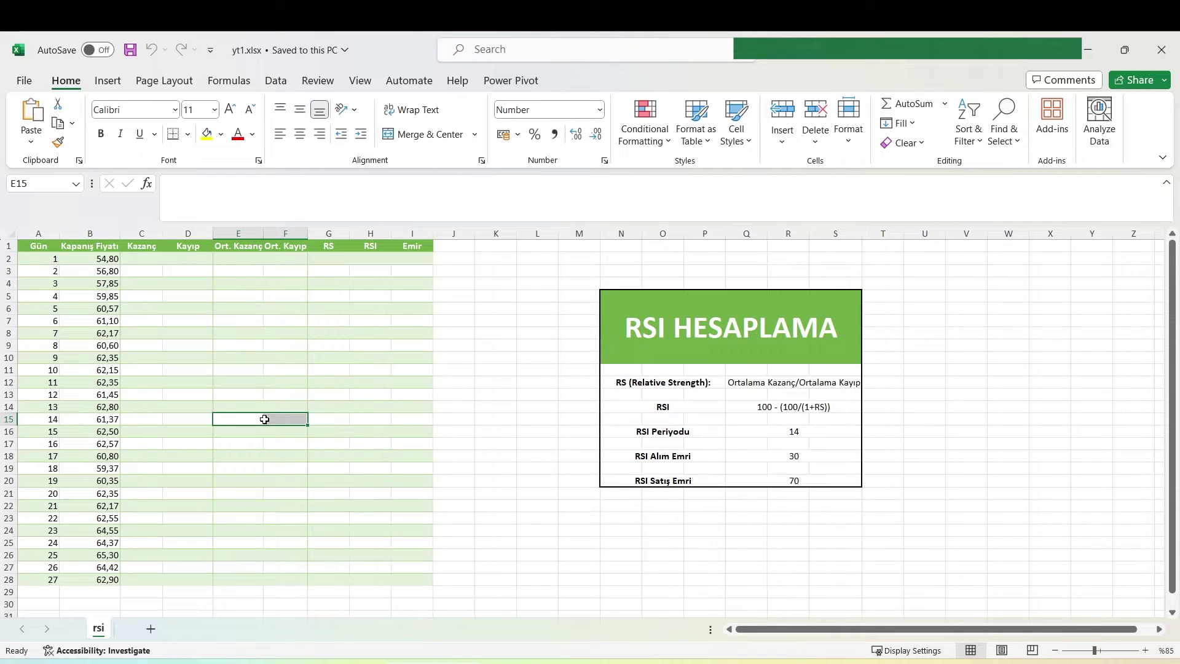
pyautogui.click(326, 421)
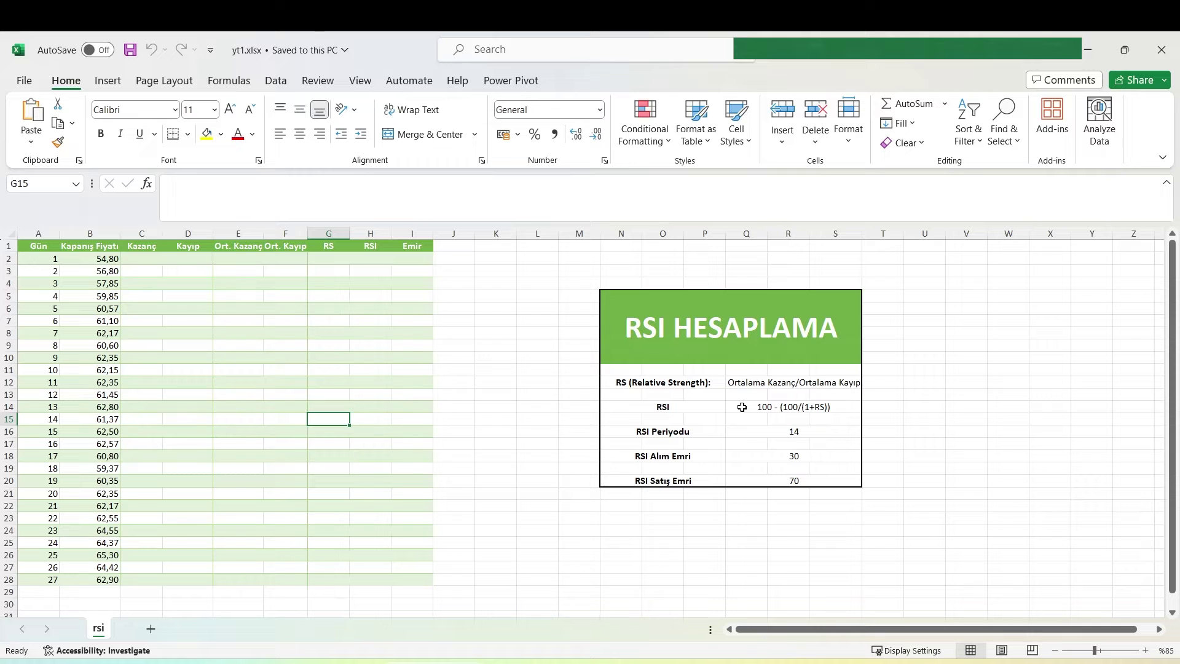
pyautogui.click(741, 407)
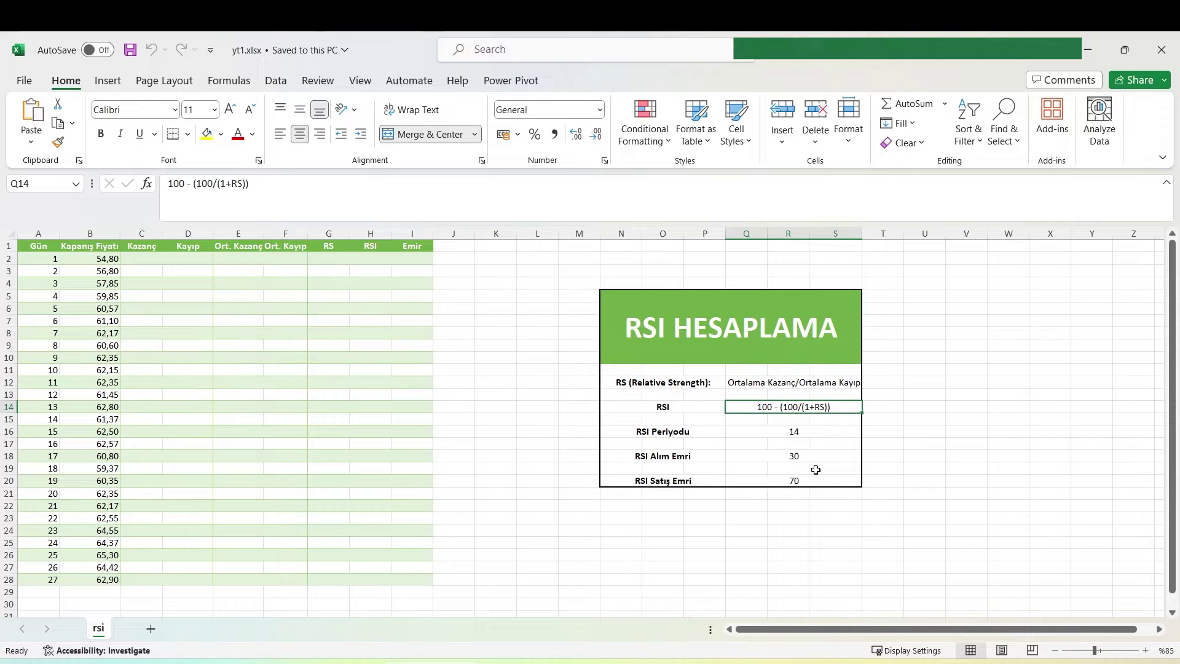
# Walk through Kazanç C3, Kayıp D3 and the day-1 and day-2 closing prices B2 and B3
pyautogui.click(143, 270)
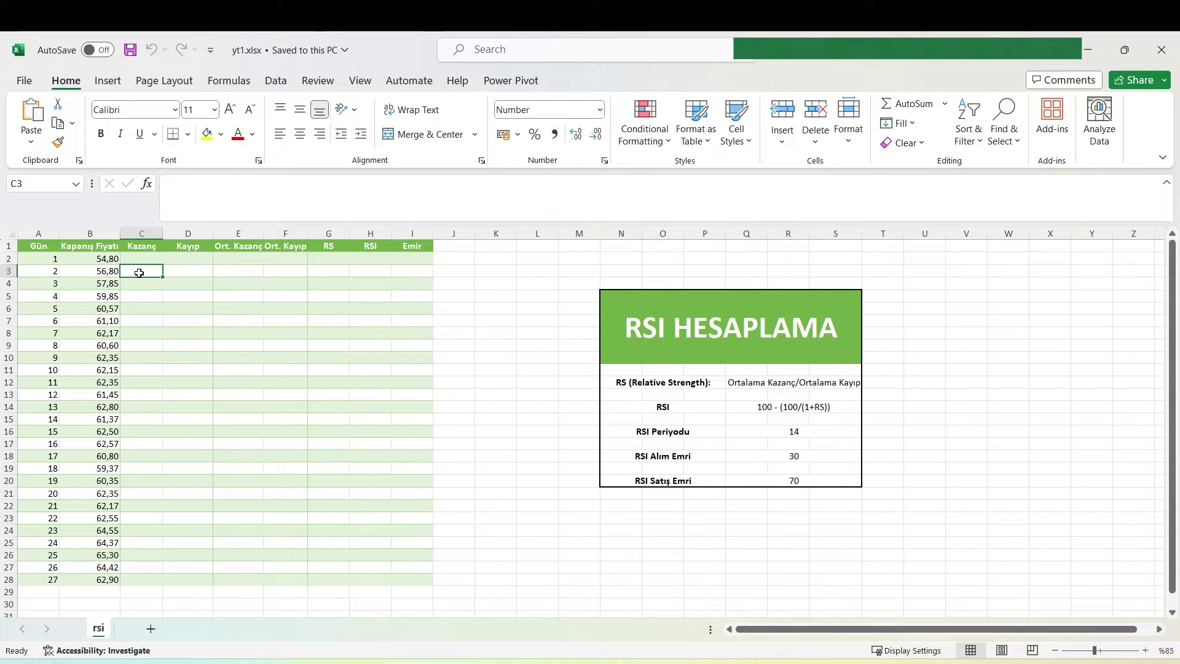
pyautogui.click(84, 272)
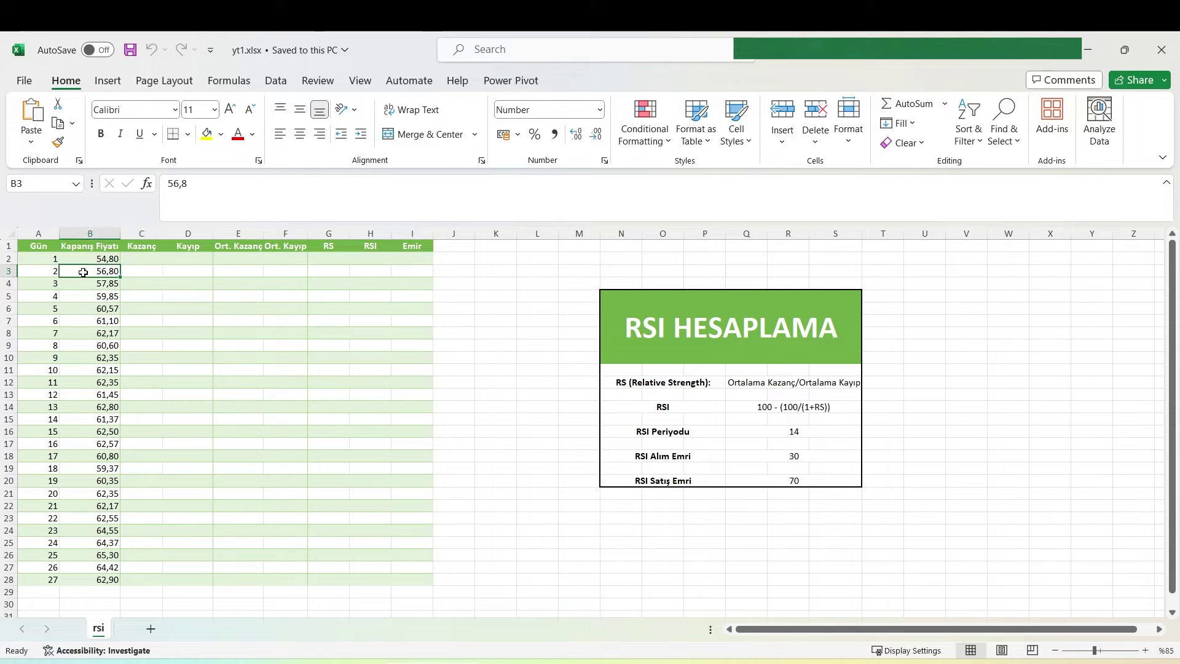
pyautogui.click(84, 259)
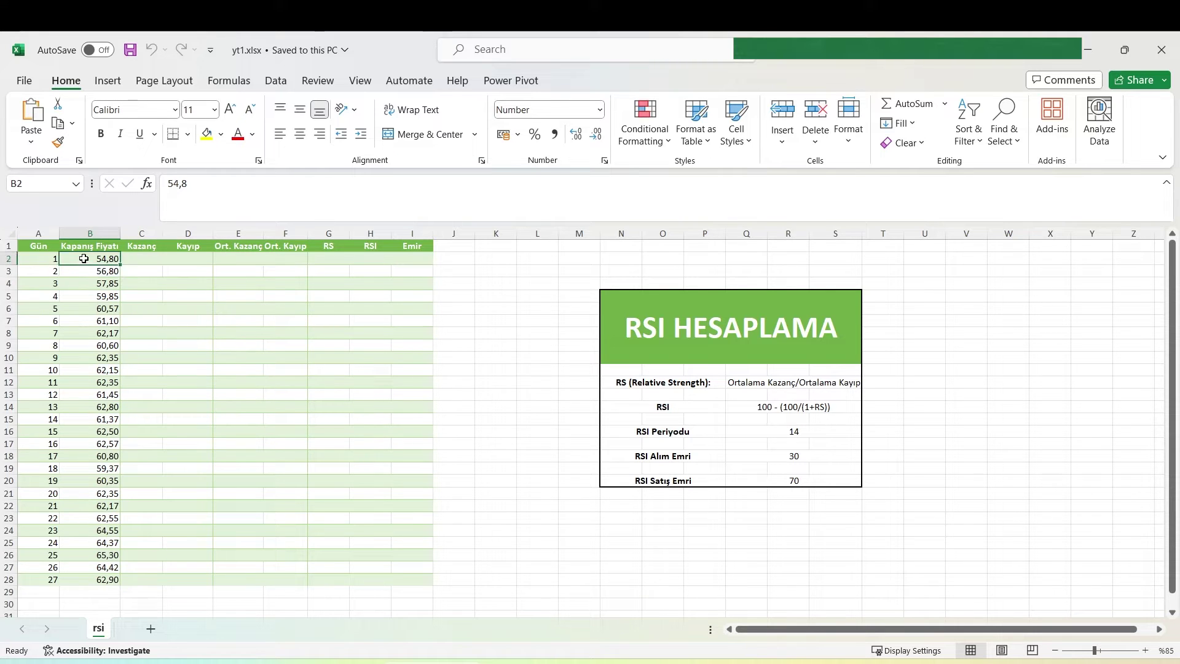
pyautogui.click(136, 269)
pyautogui.click(180, 273)
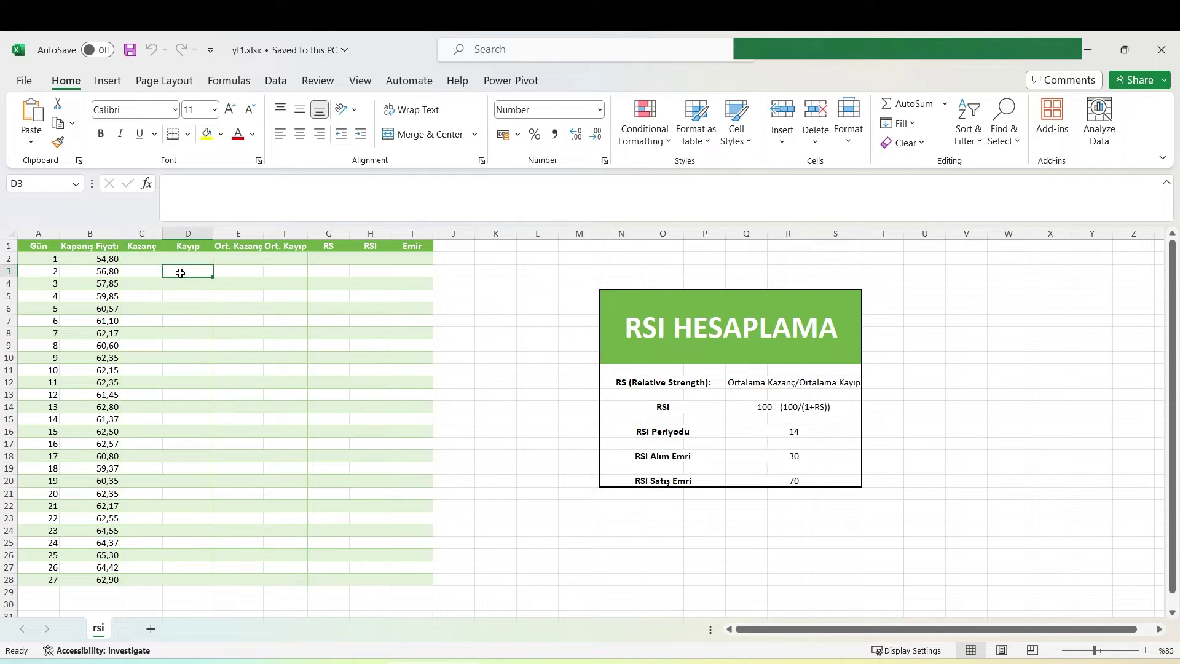
pyautogui.click(145, 271)
pyautogui.click(86, 271)
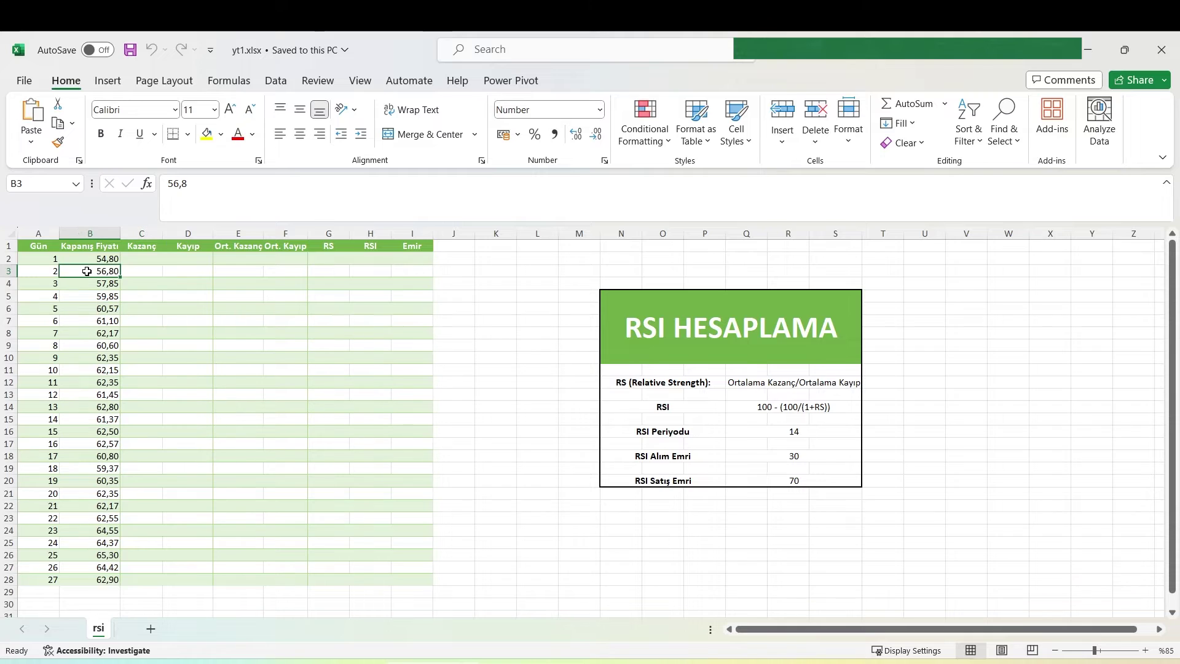
pyautogui.click(88, 258)
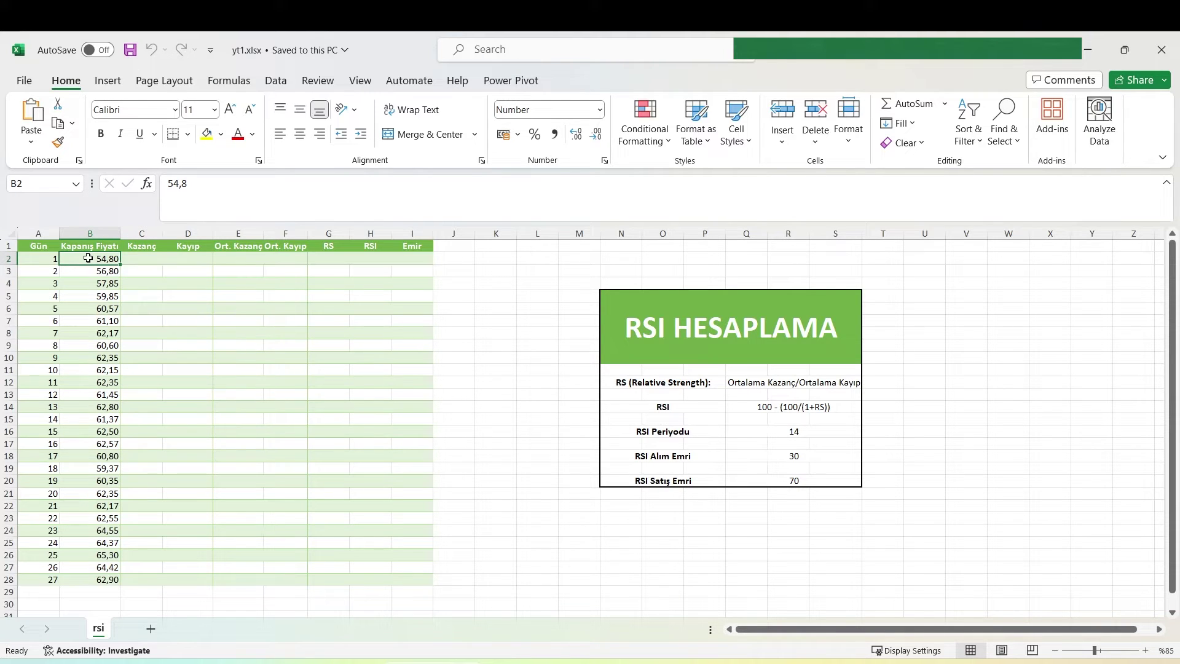
pyautogui.click(135, 273)
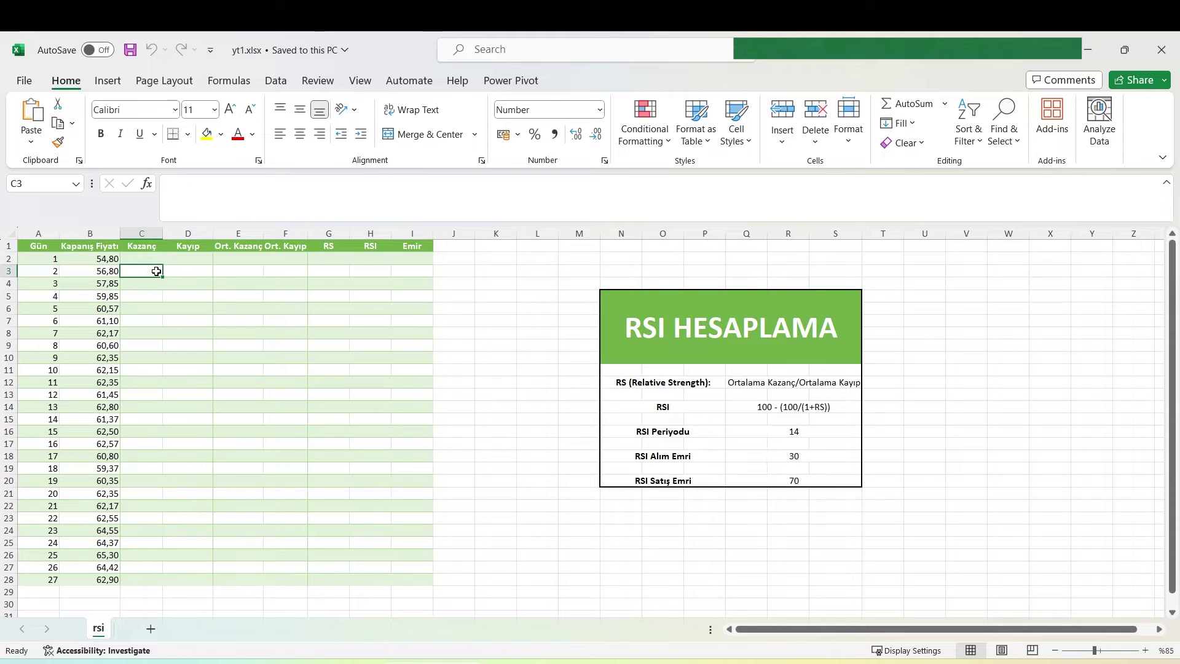
pyautogui.click(182, 273)
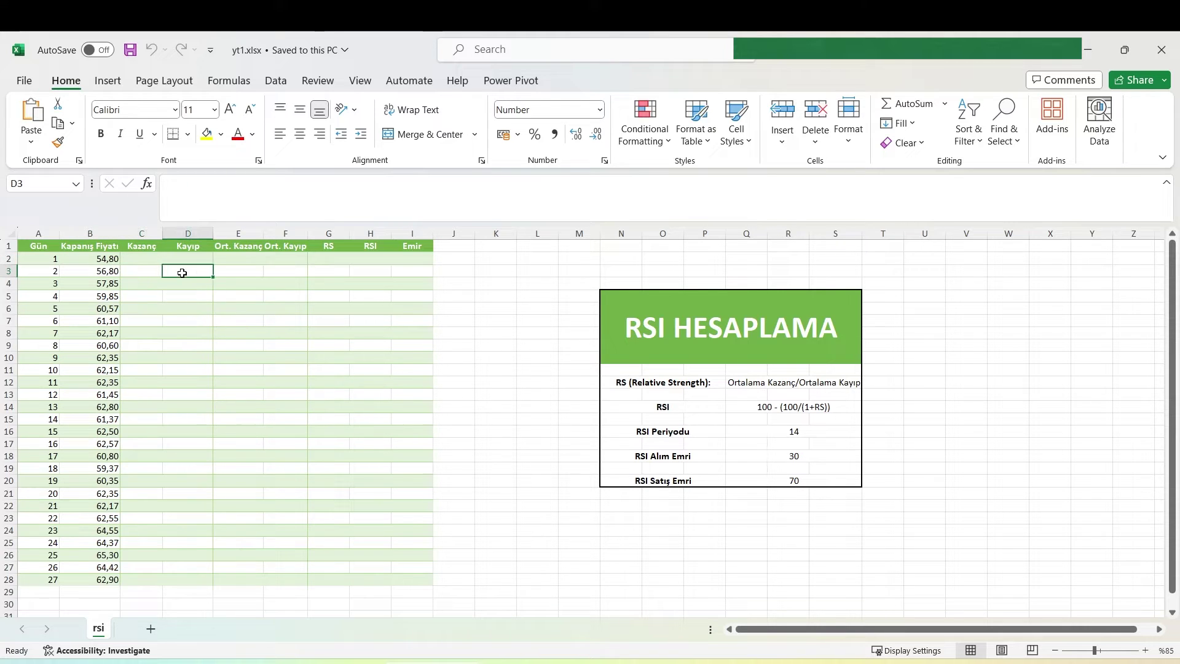
pyautogui.click(146, 273)
pyautogui.click(169, 272)
pyautogui.click(151, 273)
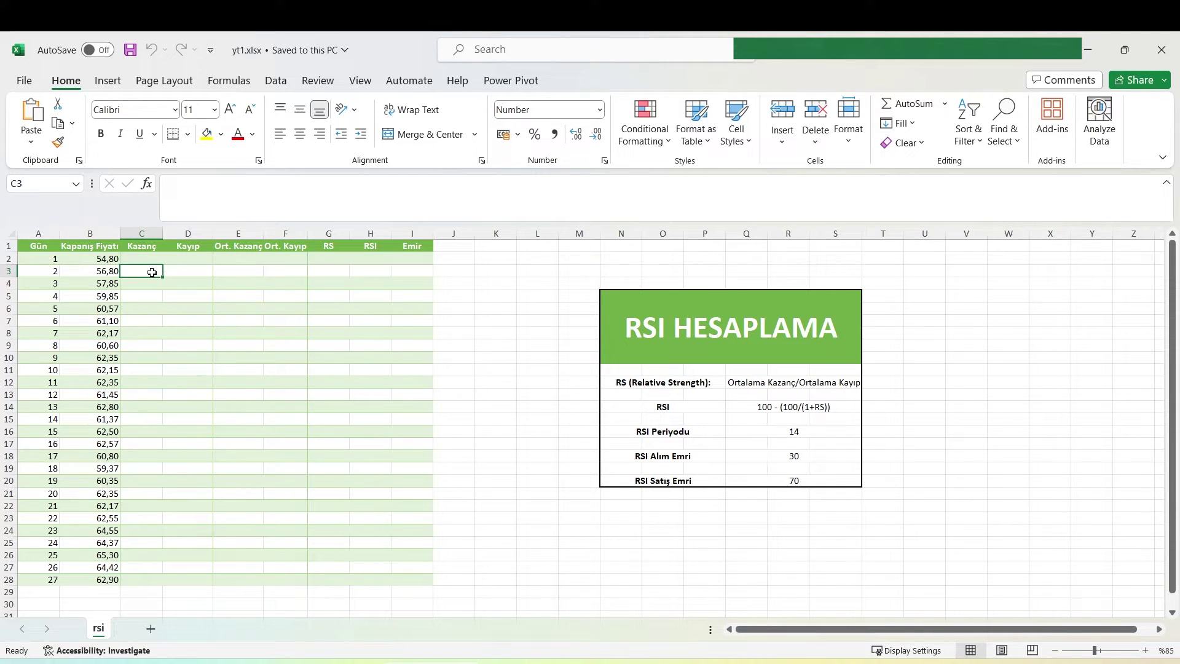
# Enter =IF(B3>B2;B3-B2;0) in C3 so the day-2 gain shows 2,00
pyautogui.write('=')
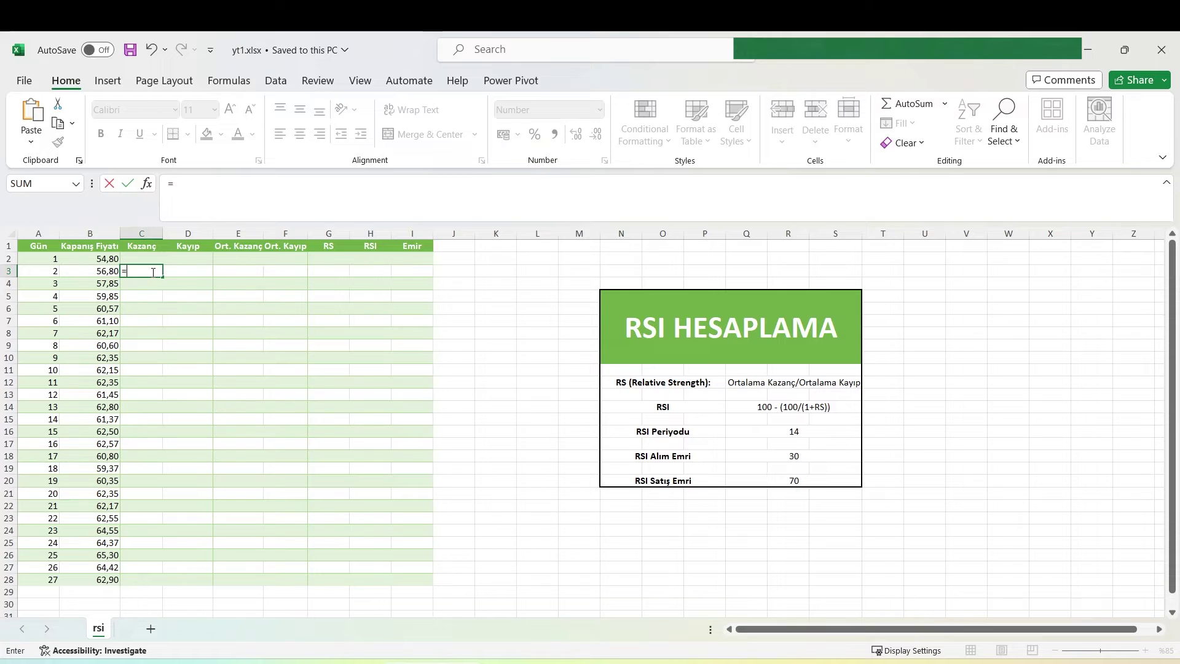
pyautogui.write('if')
pyautogui.press('Tab')
pyautogui.click(109, 274)
pyautogui.write('>')
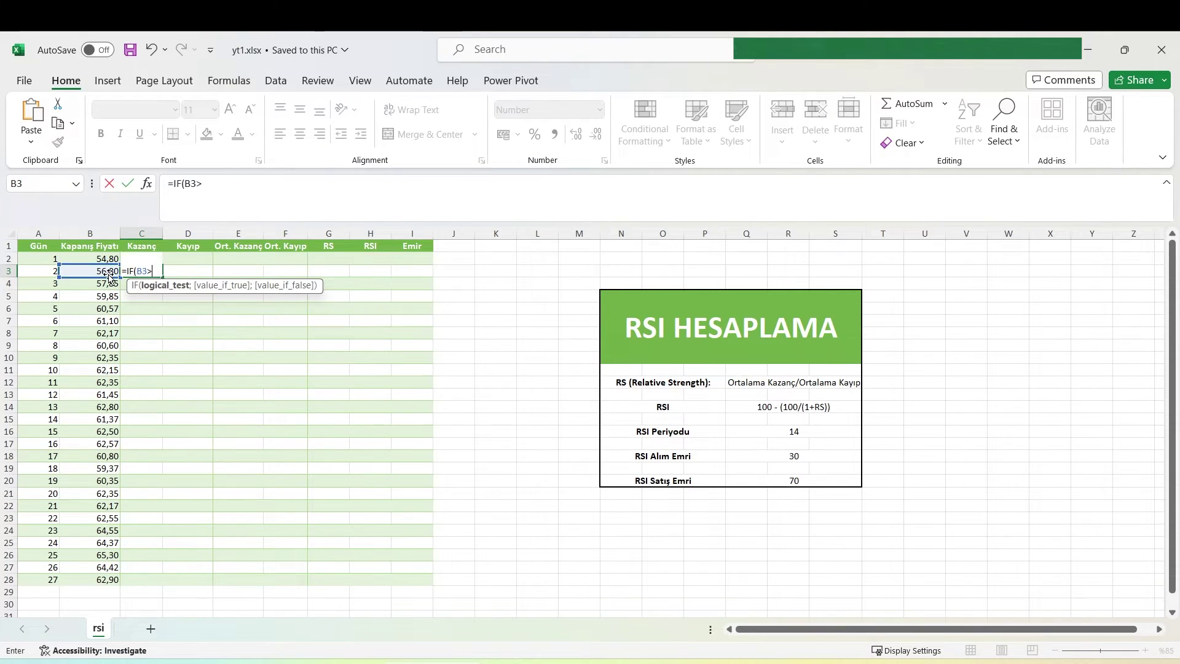
pyautogui.click(108, 258)
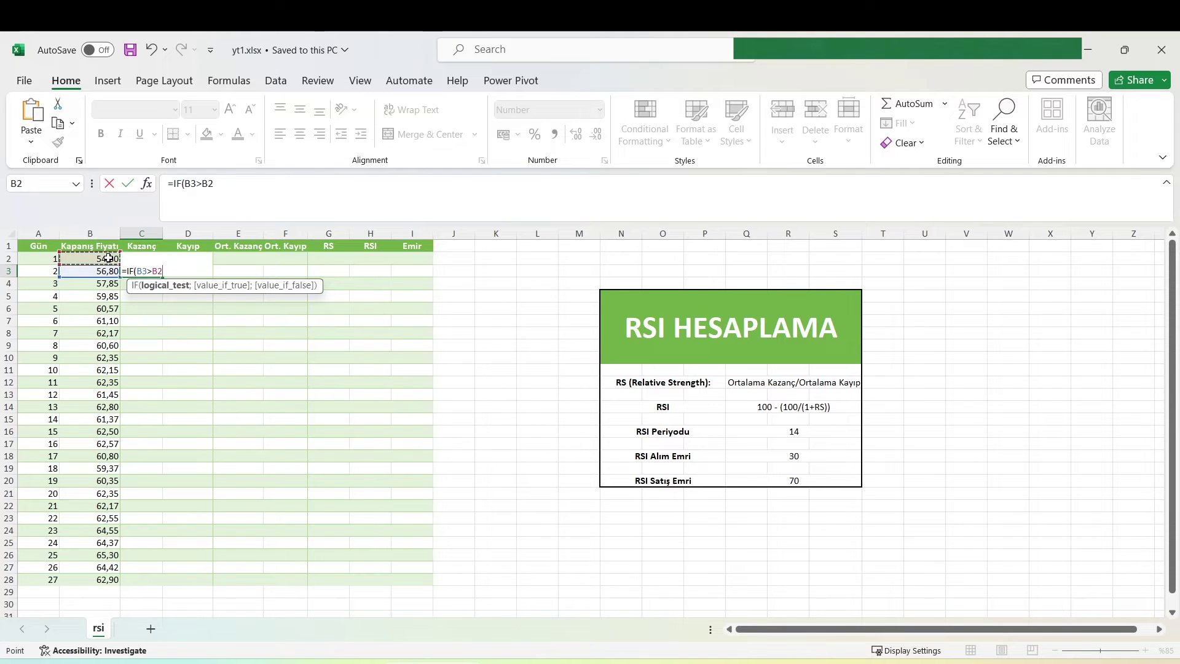
pyautogui.write(';')
pyautogui.click(104, 271)
pyautogui.write('-')
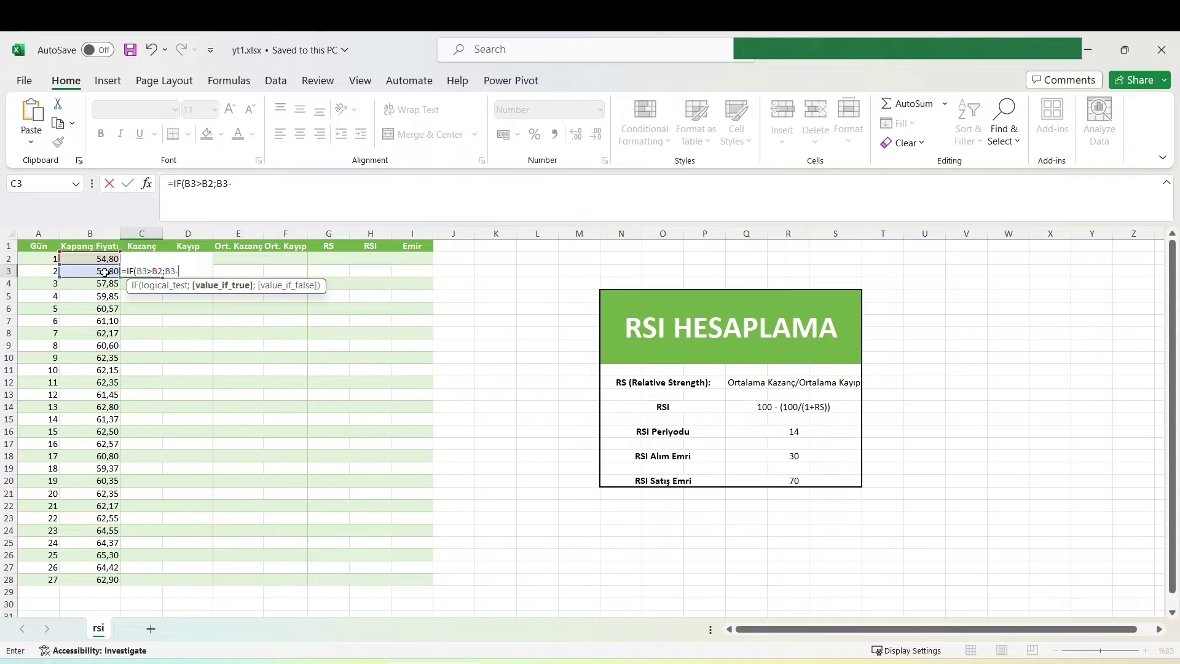
pyautogui.click(106, 259)
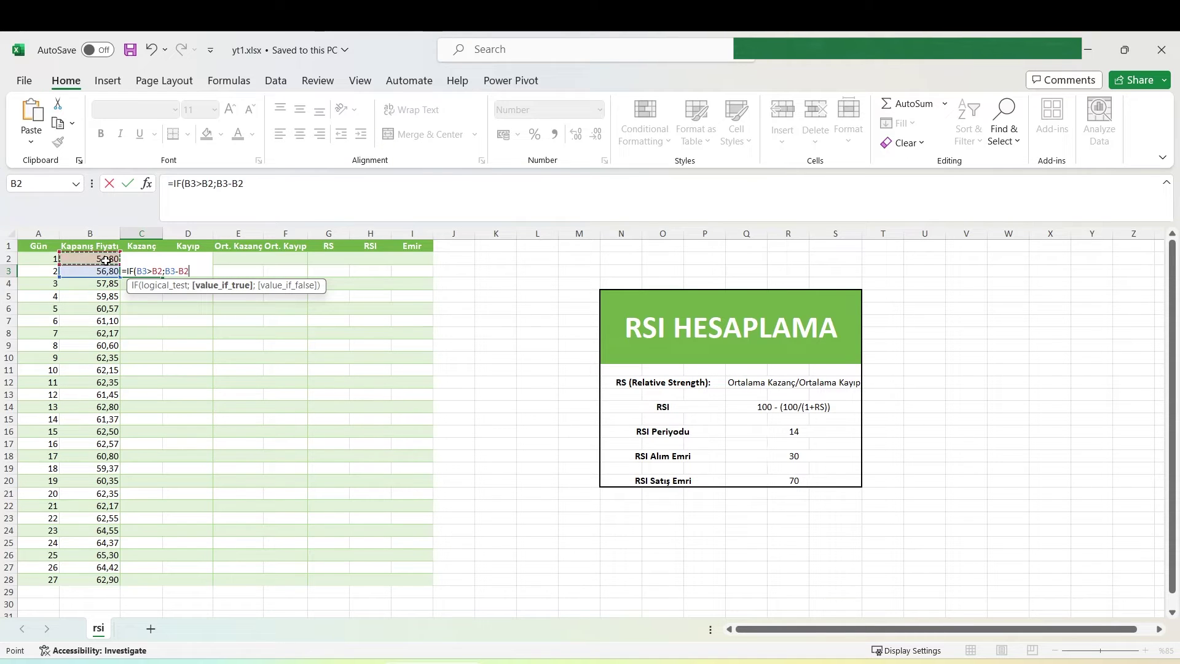
pyautogui.write(';')
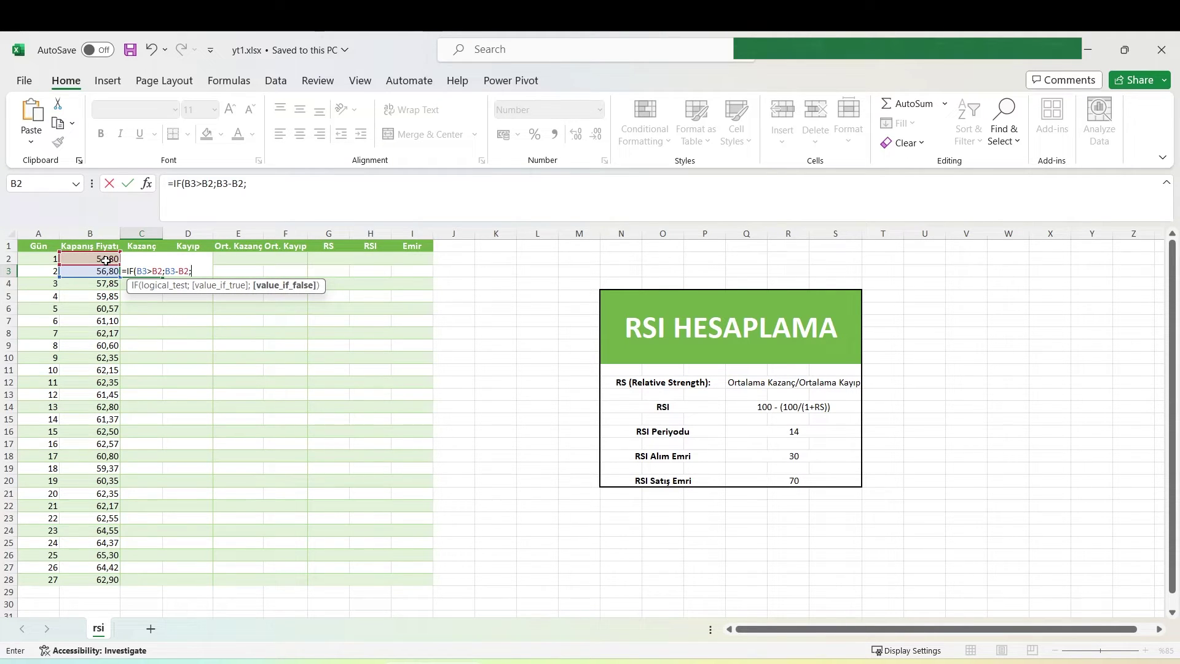
pyautogui.write('0')
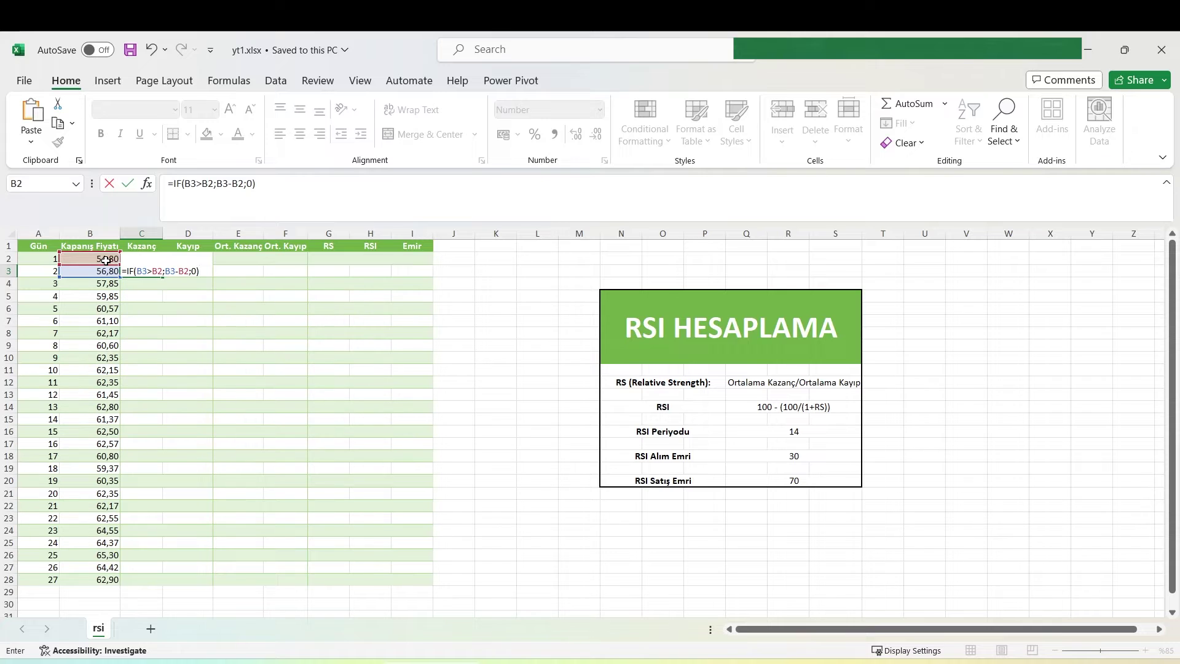
pyautogui.press('Tab')
pyautogui.write('=')
pyautogui.press('Escape')
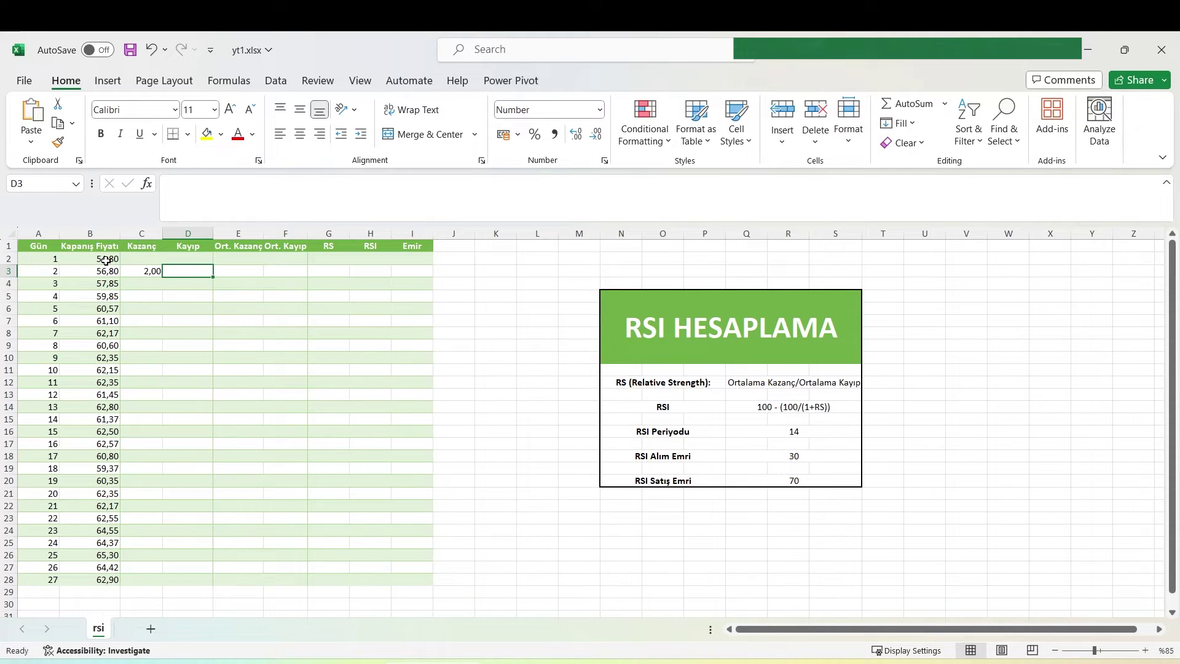
# Enter =IF(B3<B2;B2-B3;0) in D3, then fill C3:D3 down to row 28
pyautogui.write('=IF(')
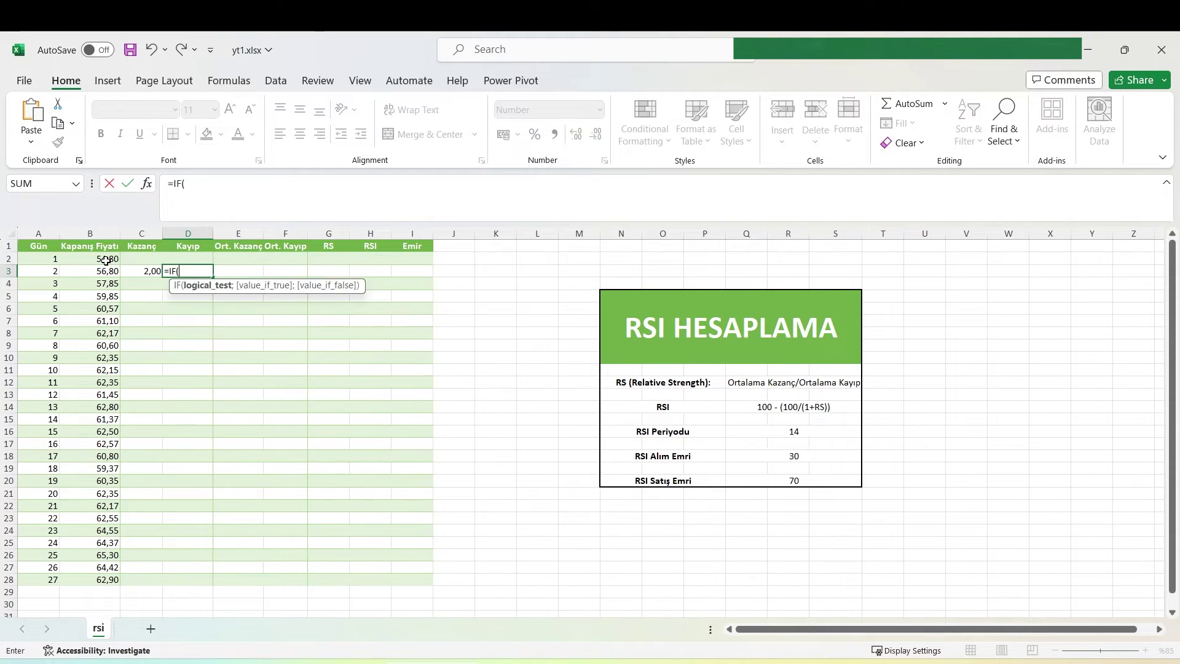
pyautogui.click(105, 271)
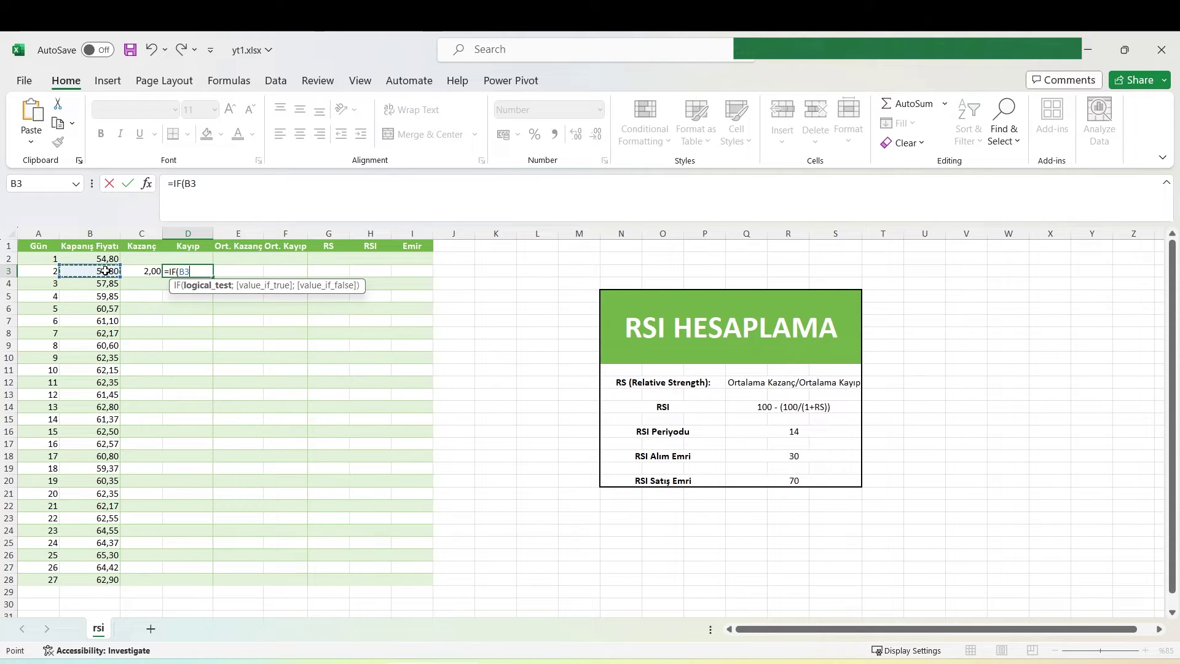
pyautogui.write('<')
pyautogui.click(101, 258)
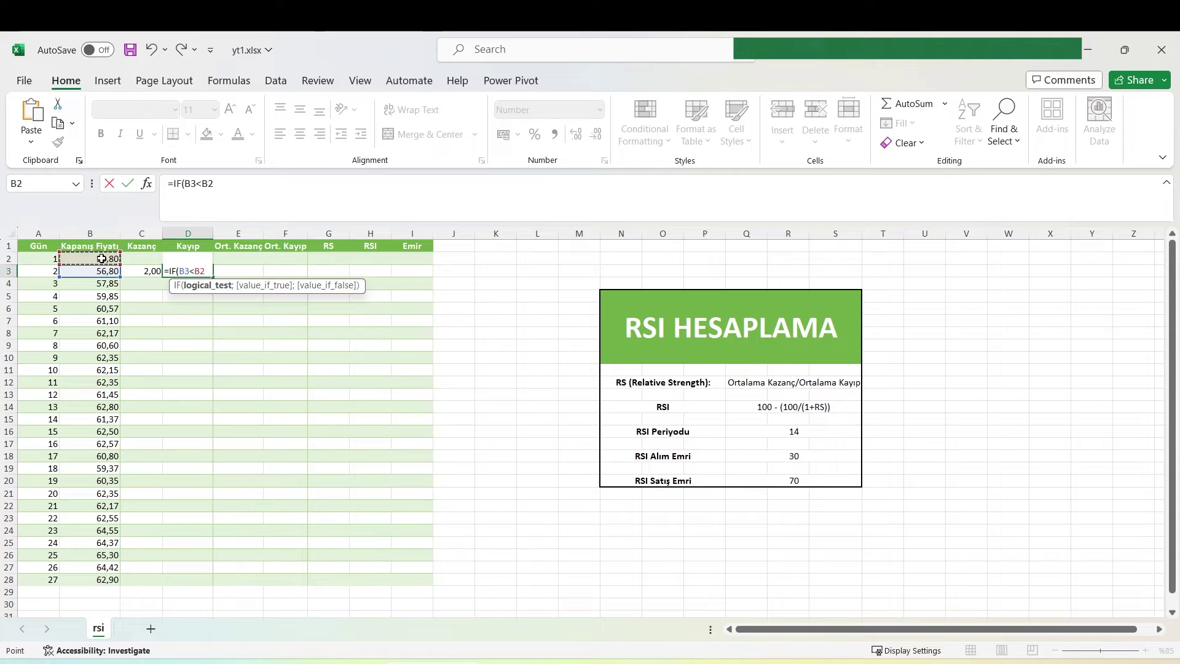
pyautogui.write(';')
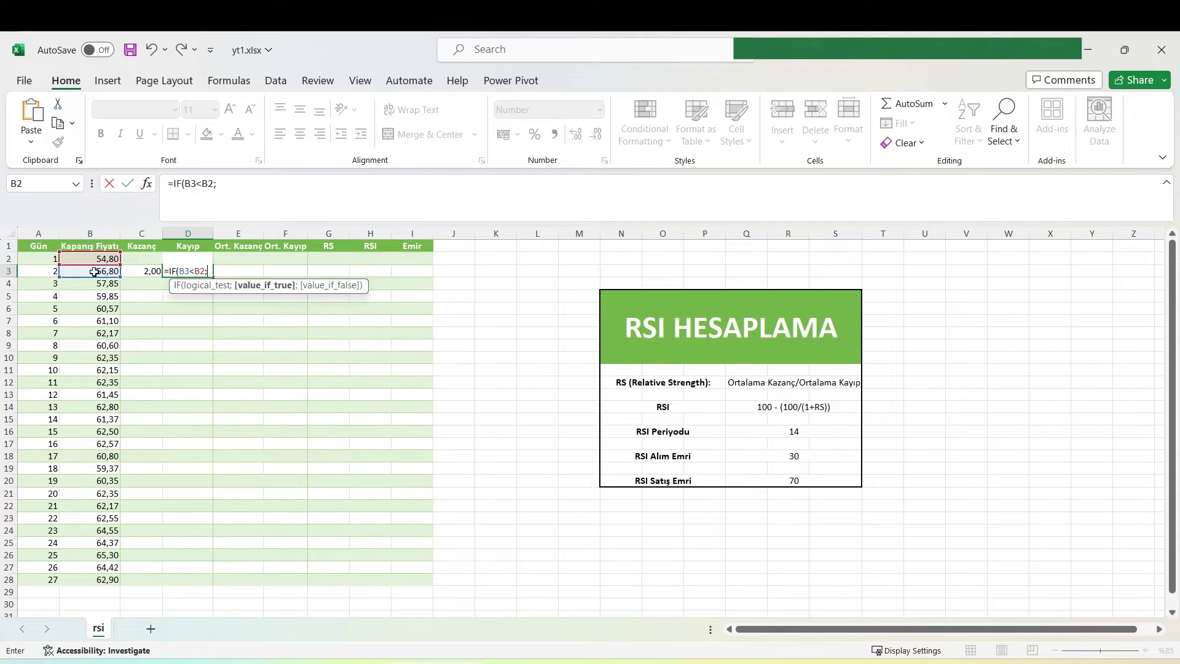
pyautogui.click(91, 259)
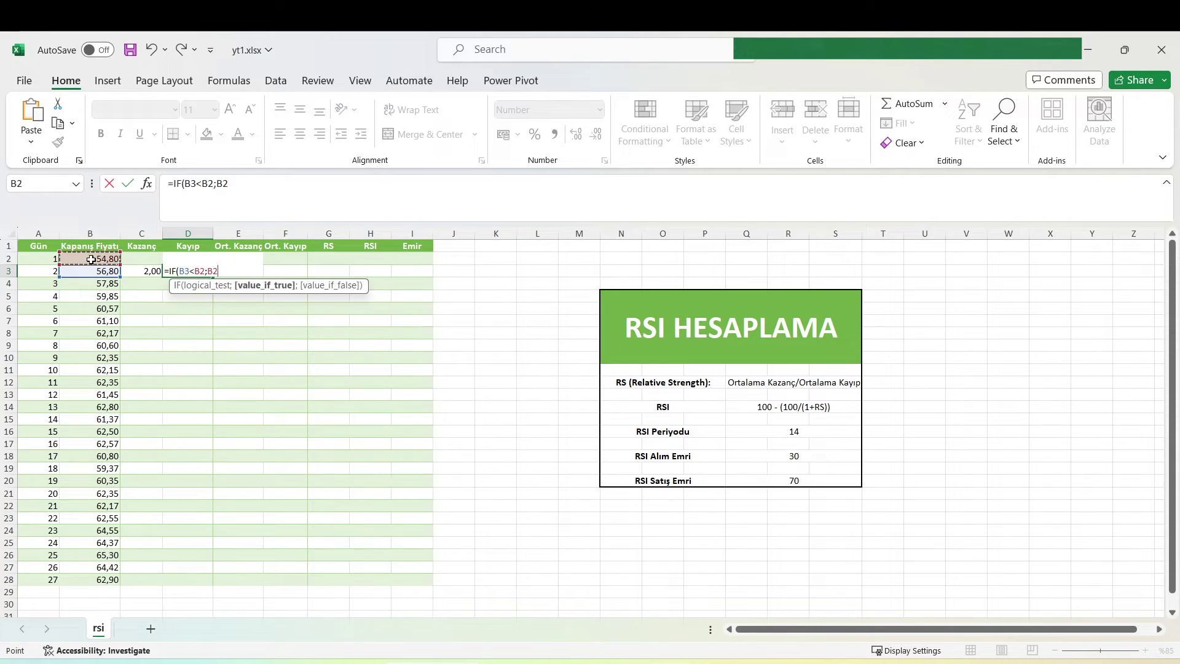
pyautogui.write('-')
pyautogui.click(94, 272)
pyautogui.write(';')
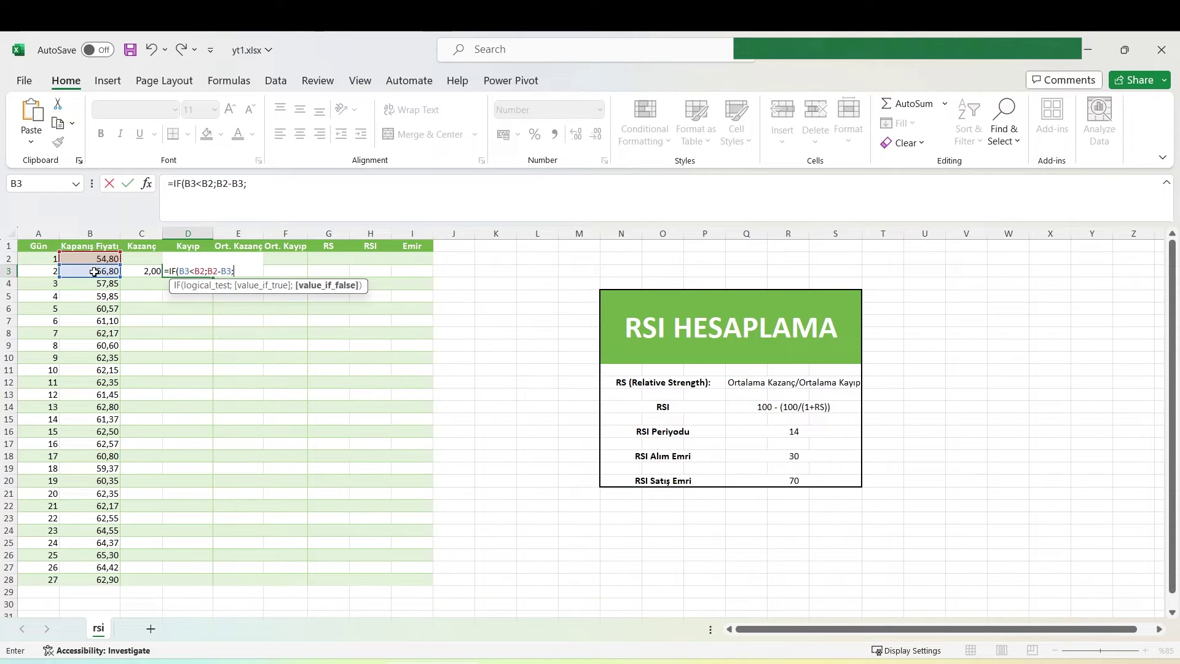
pyautogui.write('0')
pyautogui.press('Return')
pyautogui.moveTo(152, 271); pyautogui.dragTo(186, 269)
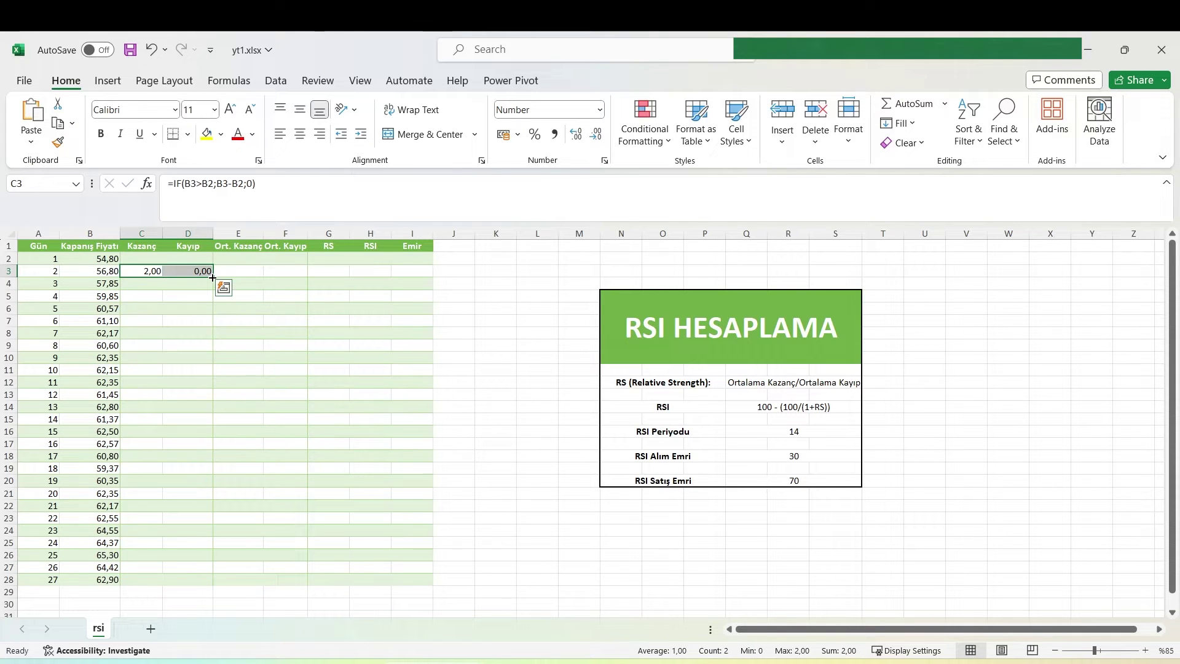
pyautogui.doubleClick(213, 277)
# Check the D3 loss formula, mark losses D3:D16, and begin an AVERAGE formula in E16
pyautogui.click(239, 285)
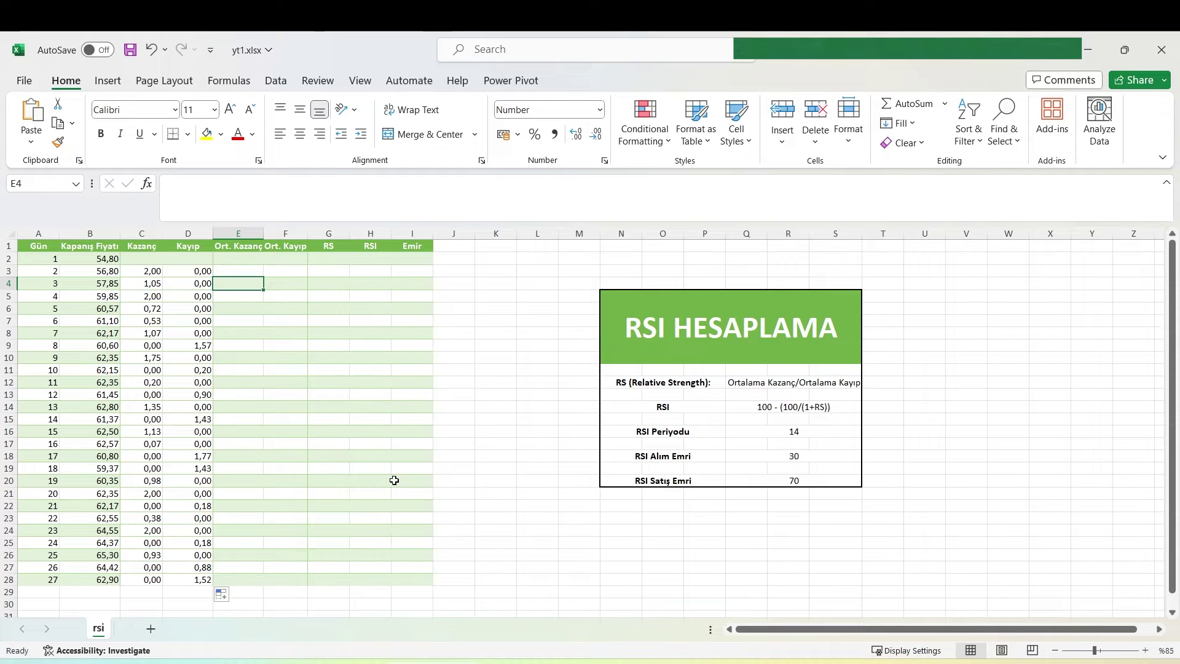
pyautogui.click(200, 272)
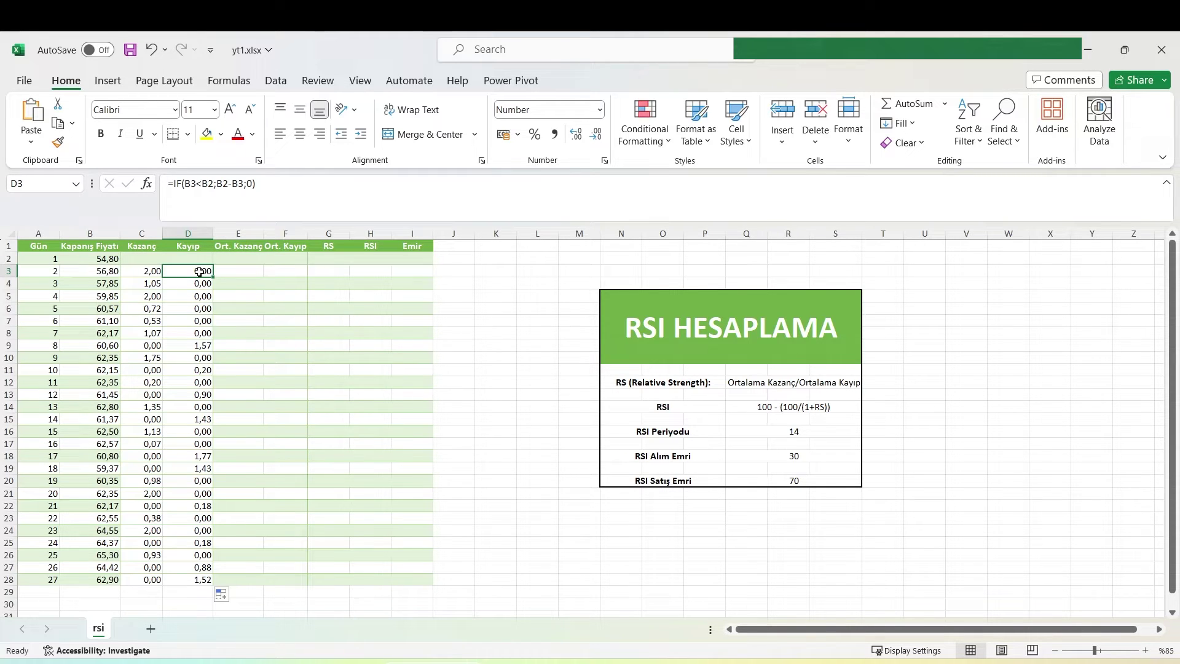
pyautogui.moveTo(198, 271); pyautogui.dragTo(192, 433)
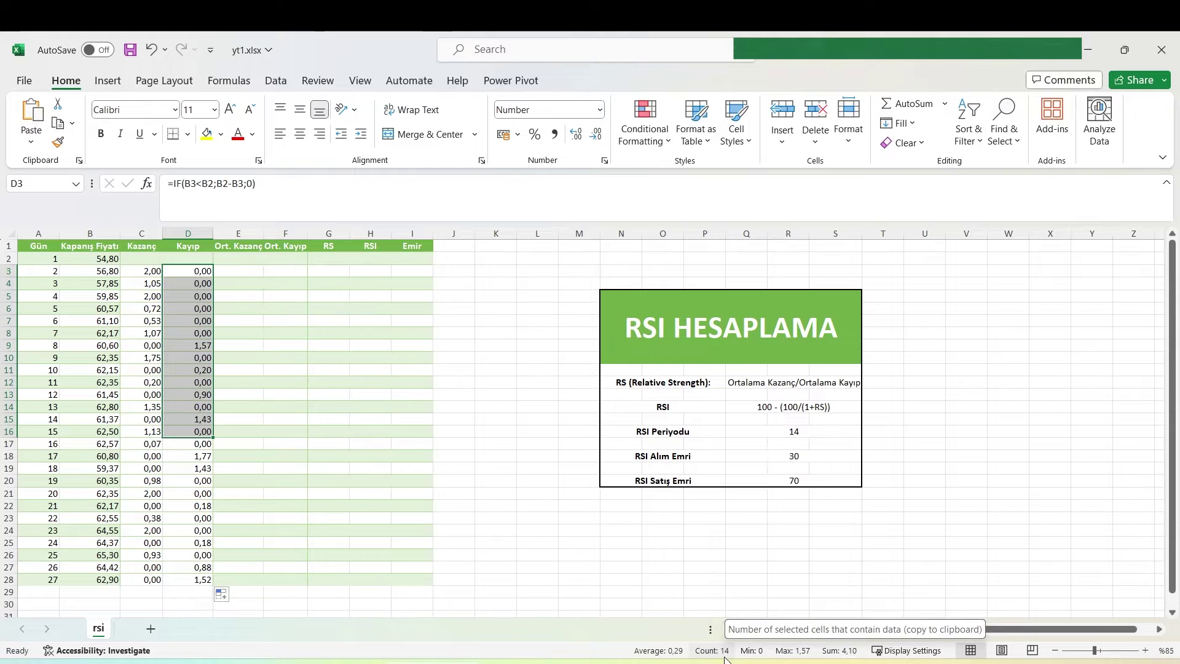
pyautogui.click(247, 434)
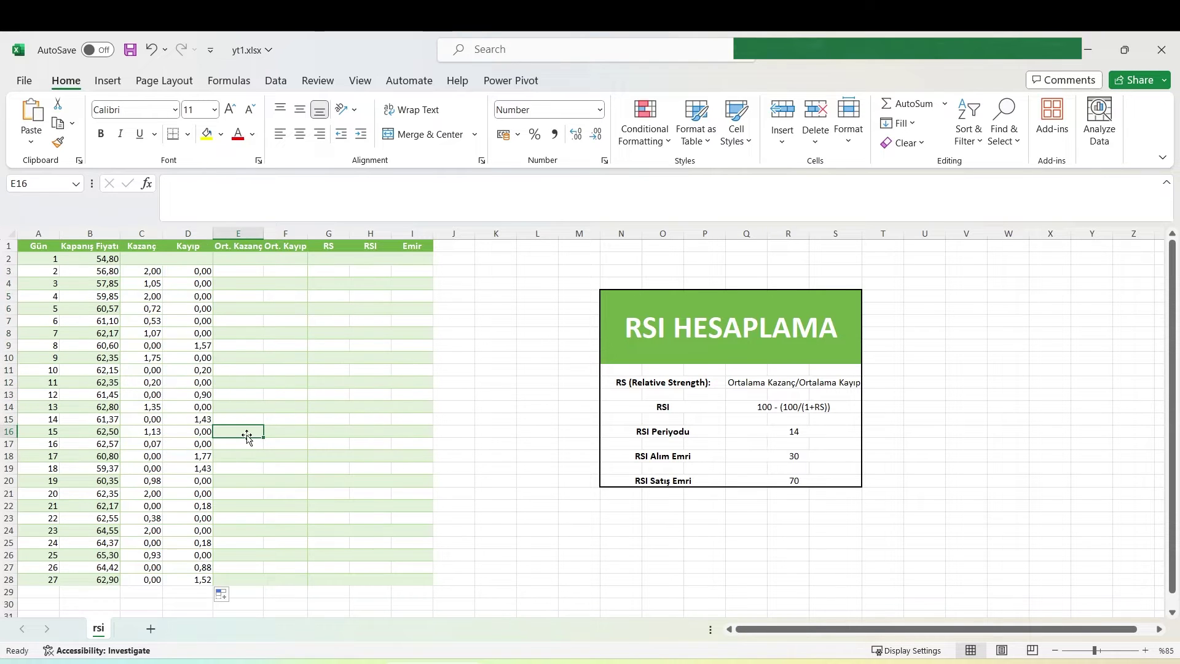
pyautogui.write('=average')
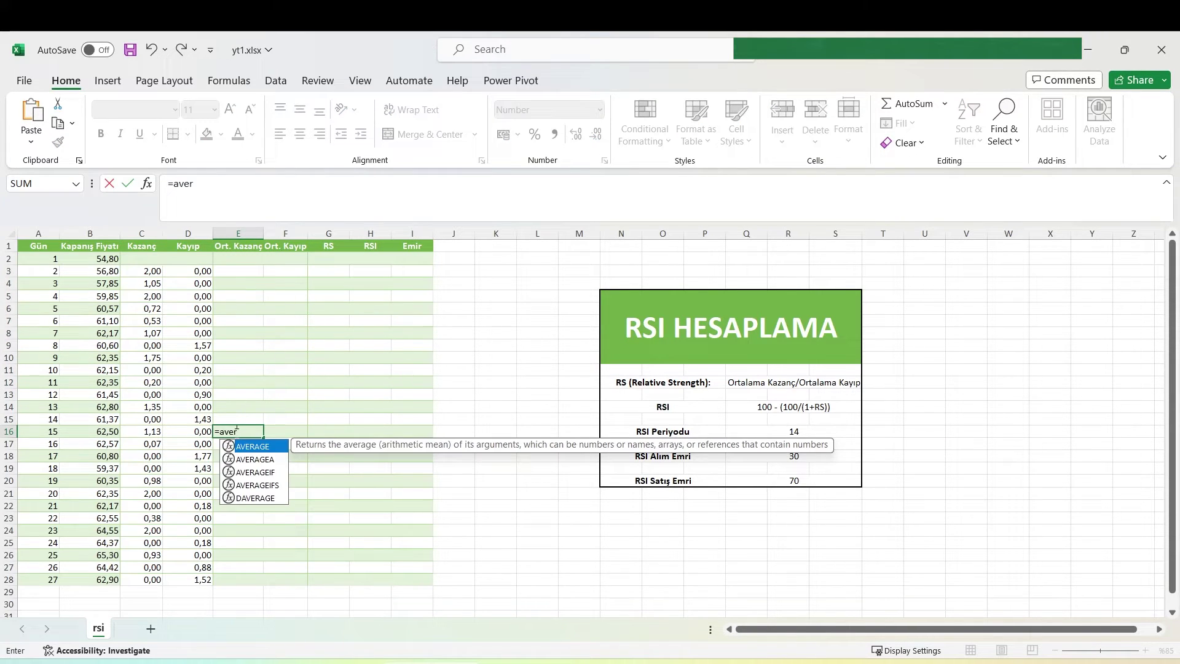
# Complete =AVERAGE(C3:C16) in E16 for an average gain of 0,84
pyautogui.press('Tab')
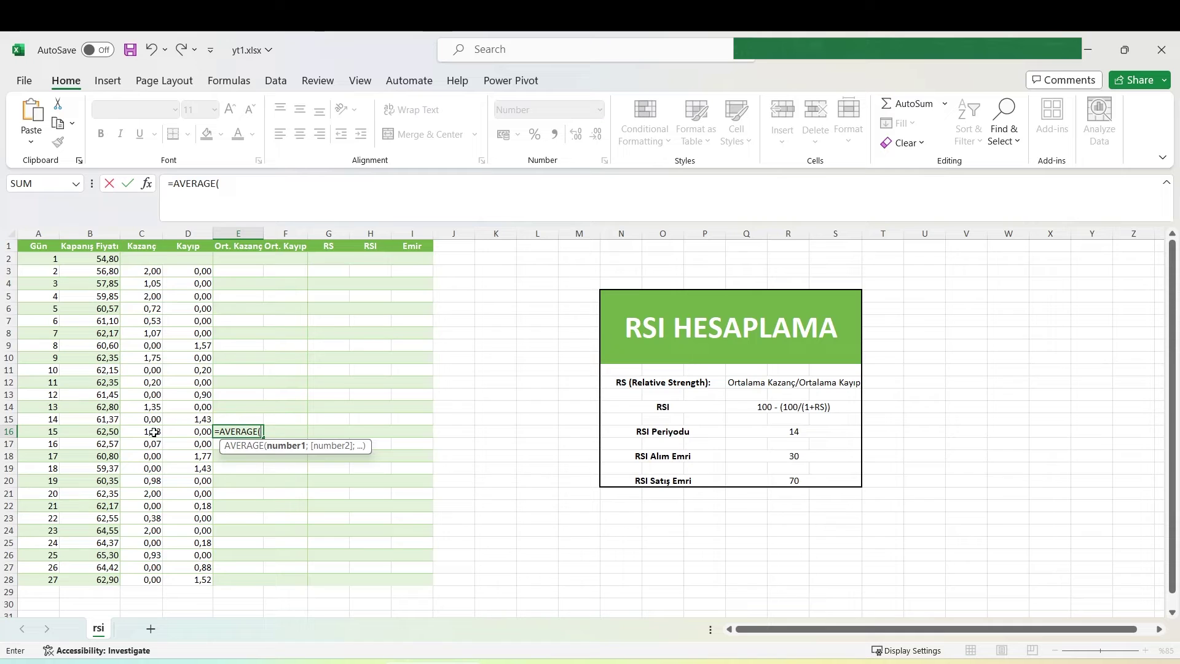
pyautogui.moveTo(153, 432); pyautogui.dragTo(156, 276)
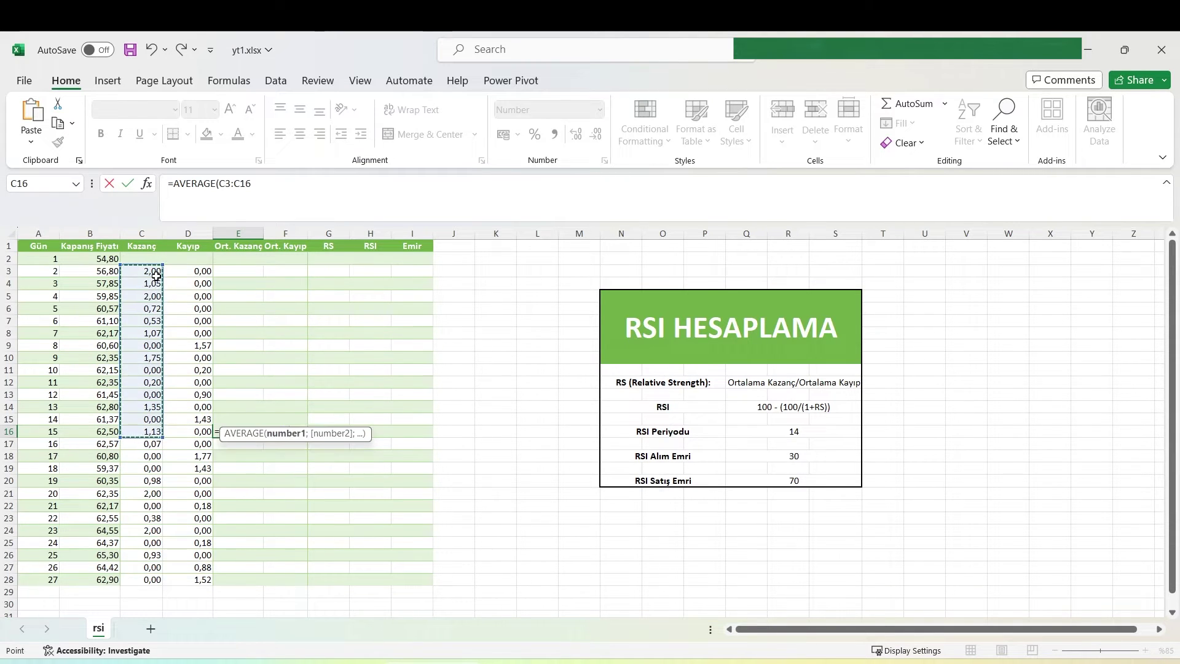
pyautogui.write(')')
pyautogui.press('Return')
# Enter =AVERAGE(D3:D16) in F16 for an average loss of 0,29
pyautogui.press('Up')
pyautogui.press('Right')
pyautogui.write('=')
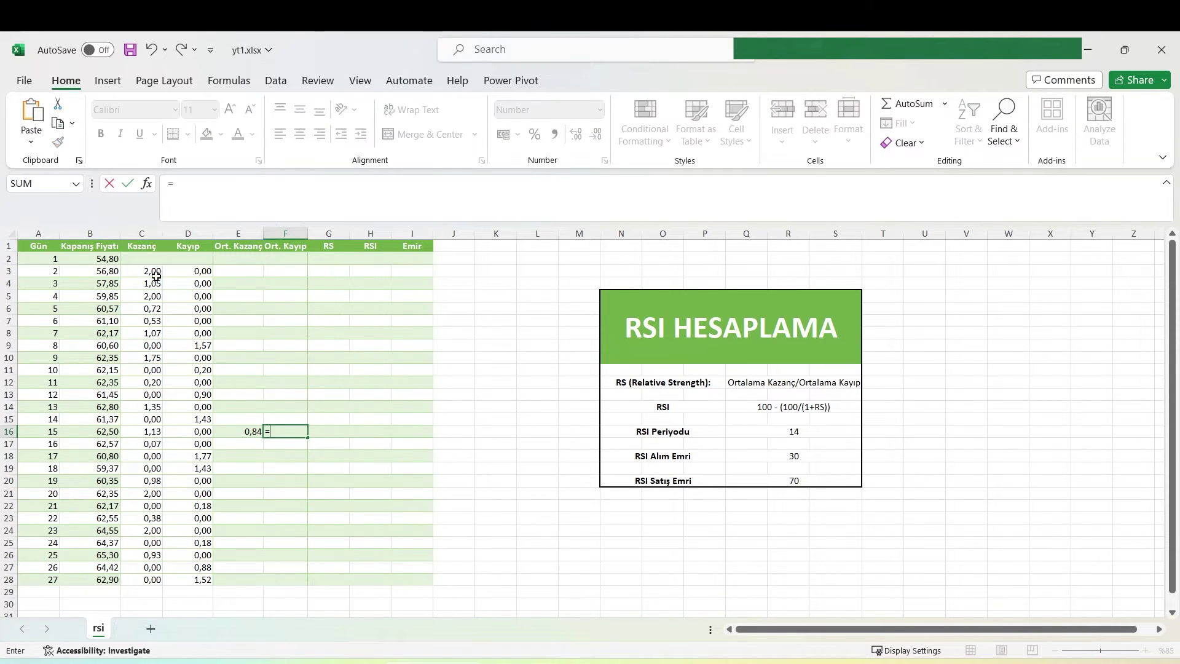
pyautogui.write('aver')
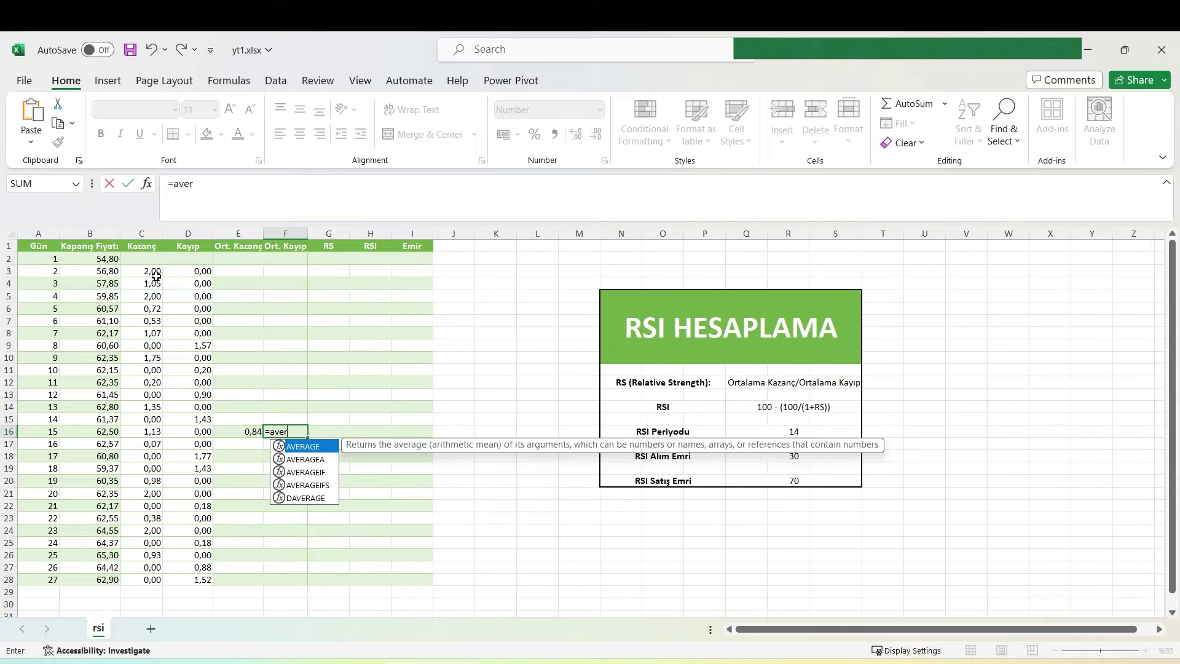
pyautogui.press('Tab')
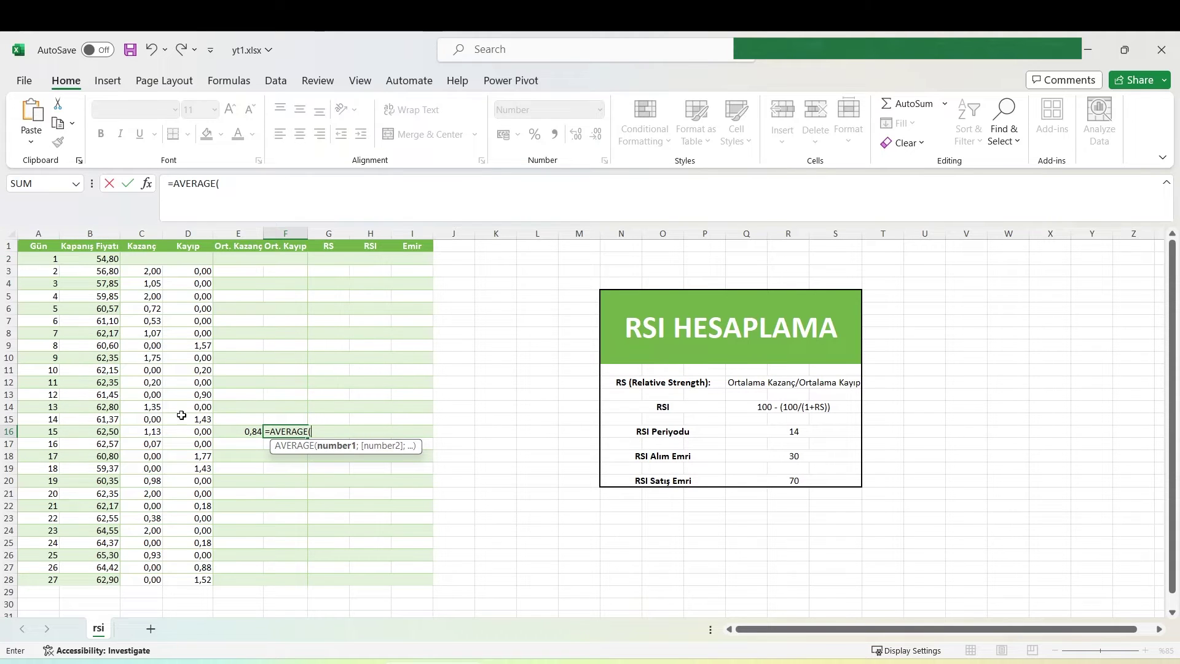
pyautogui.click(191, 431)
pyautogui.moveTo(191, 430); pyautogui.dragTo(200, 271)
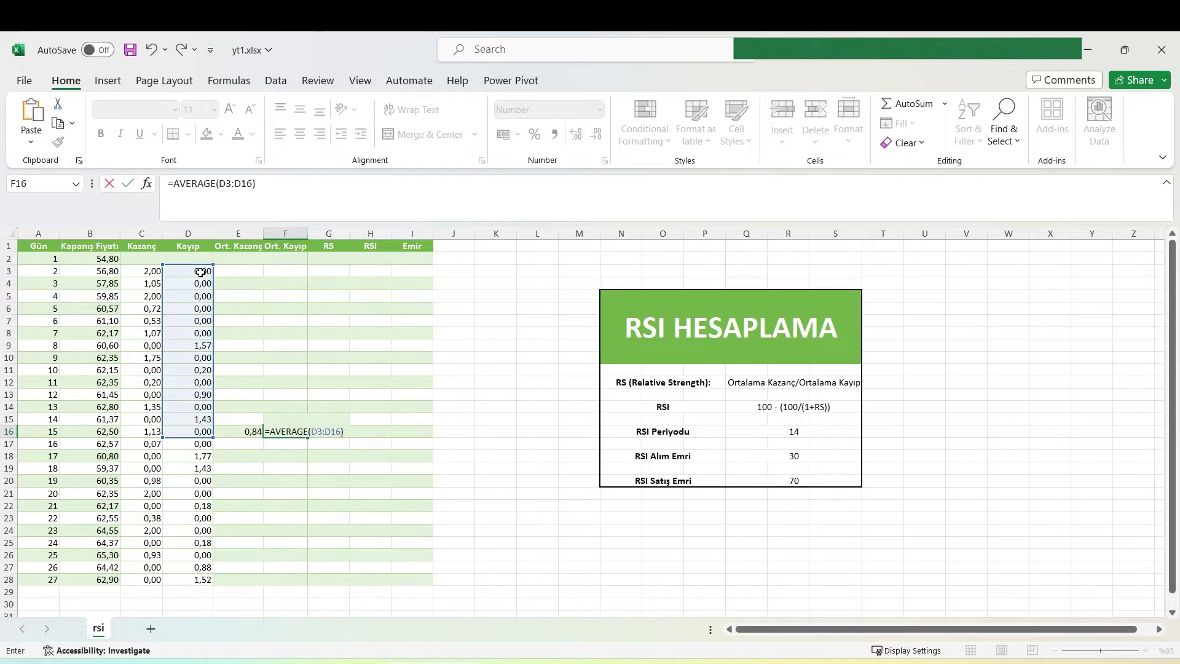
pyautogui.press('Return')
pyautogui.click(322, 434)
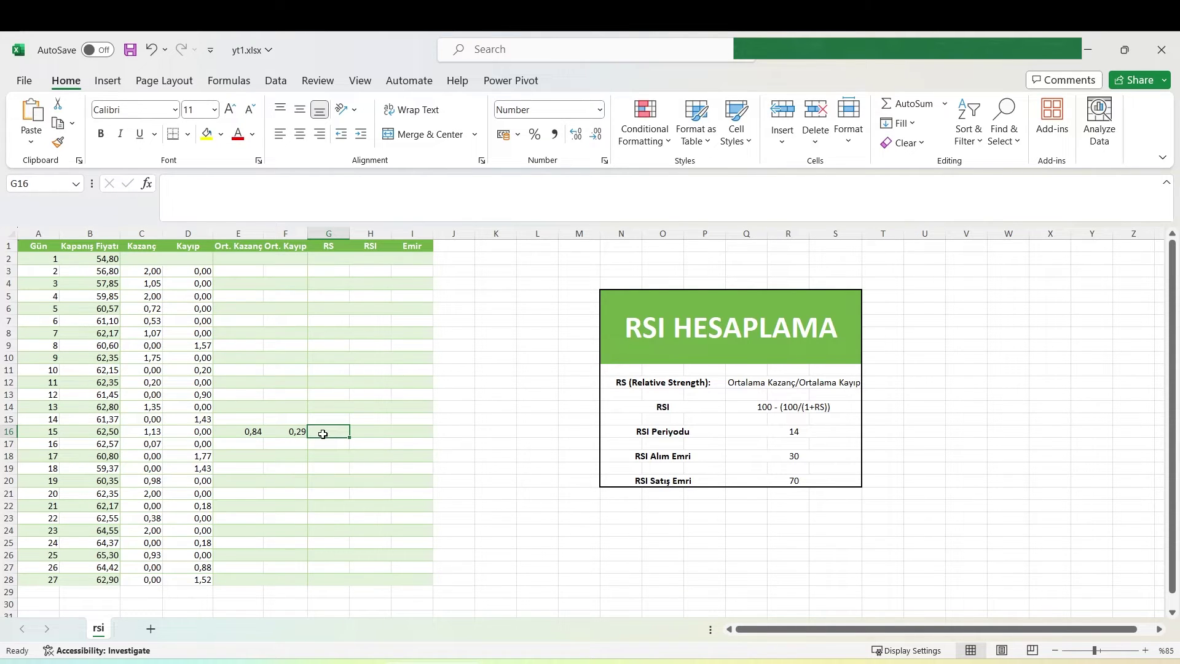
# Compute RS in G16 as =E16/F16, giving 2,88
pyautogui.write('=')
pyautogui.press('Left')
pyautogui.press('Left')
pyautogui.write('/')
pyautogui.press('Left')
pyautogui.press('Return')
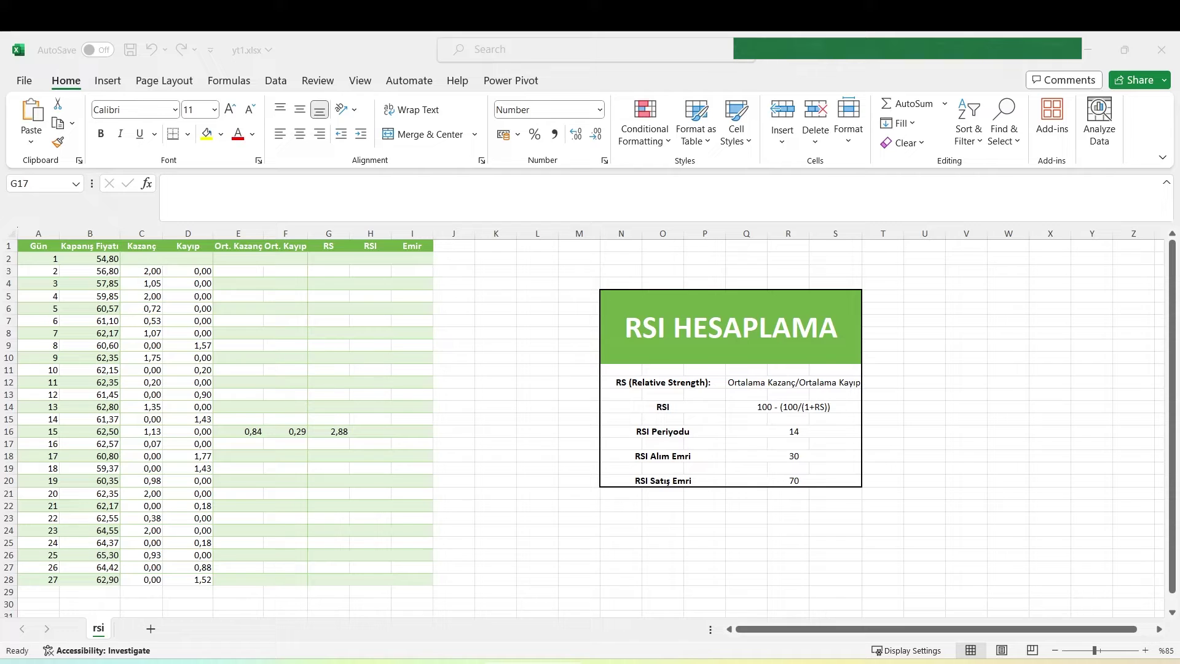
pyautogui.click(243, 442)
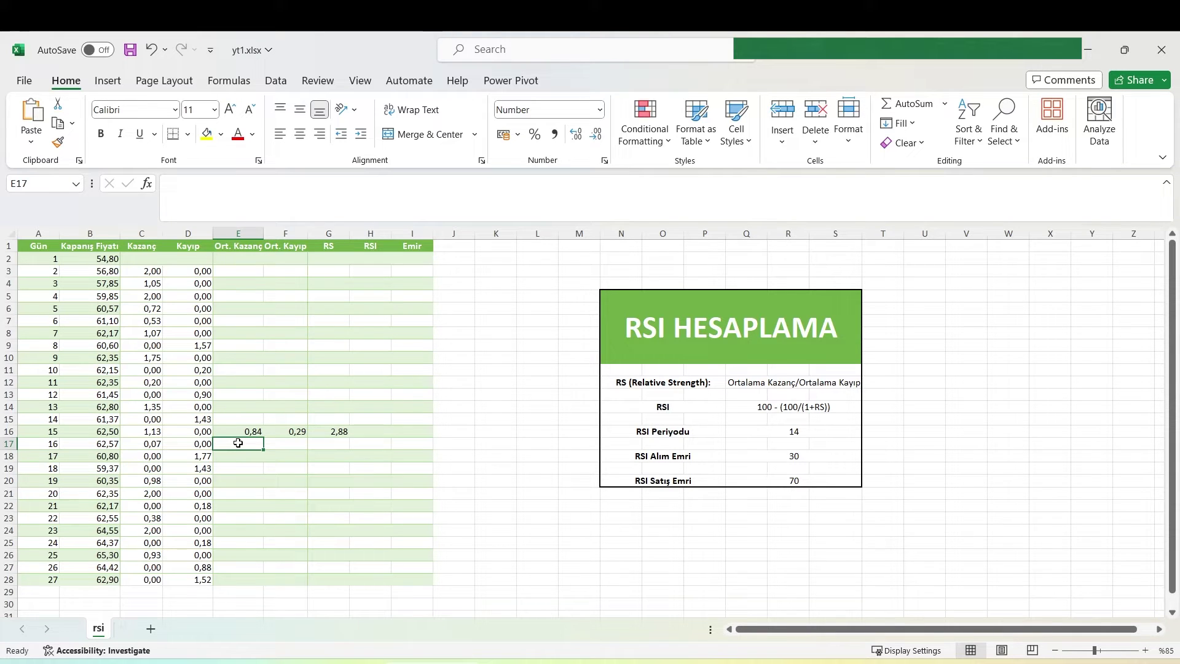
# Enter the smoothed average gain =(E16*13+C17)/14 in E17
pyautogui.write('=(')
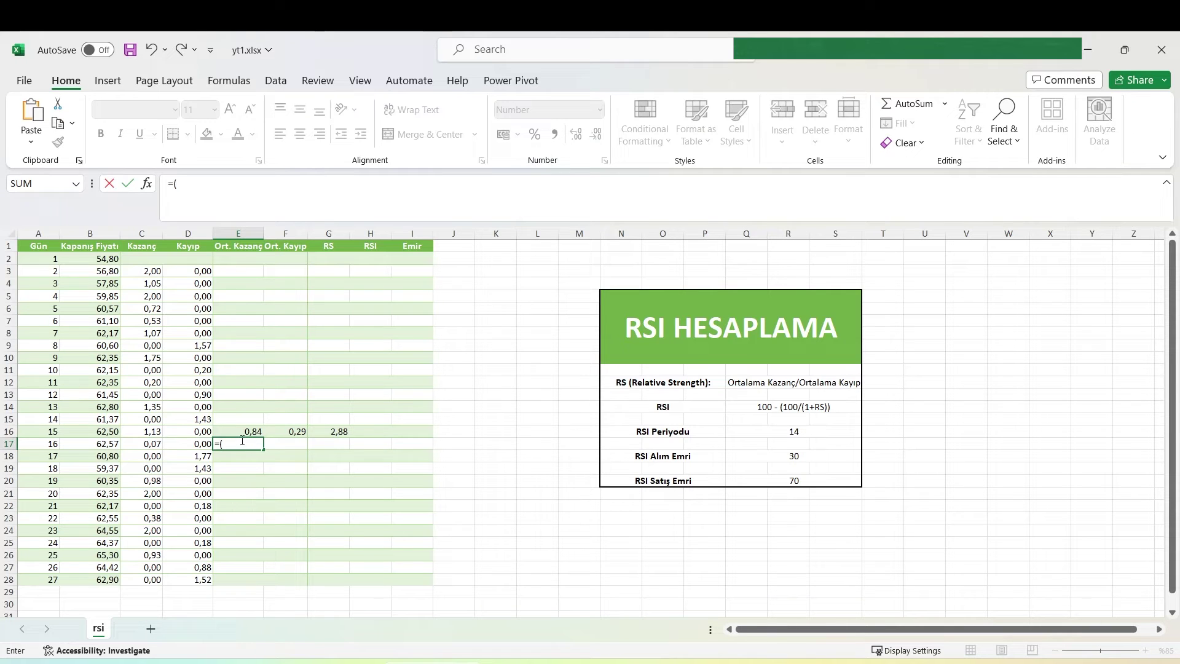
pyautogui.click(245, 432)
pyautogui.write('*13+')
pyautogui.click(153, 443)
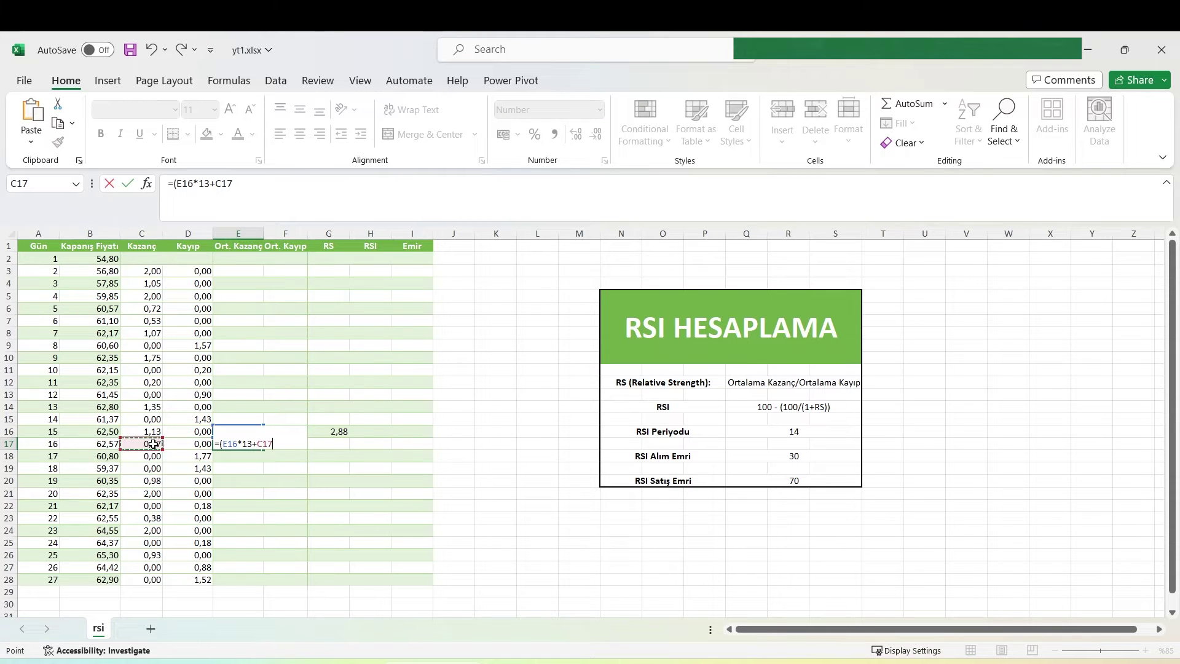
pyautogui.write(')/14')
pyautogui.press('Return')
# Enter the smoothed average loss =(13*F16+D17)/14 in F17
pyautogui.press('Up')
pyautogui.press('Right')
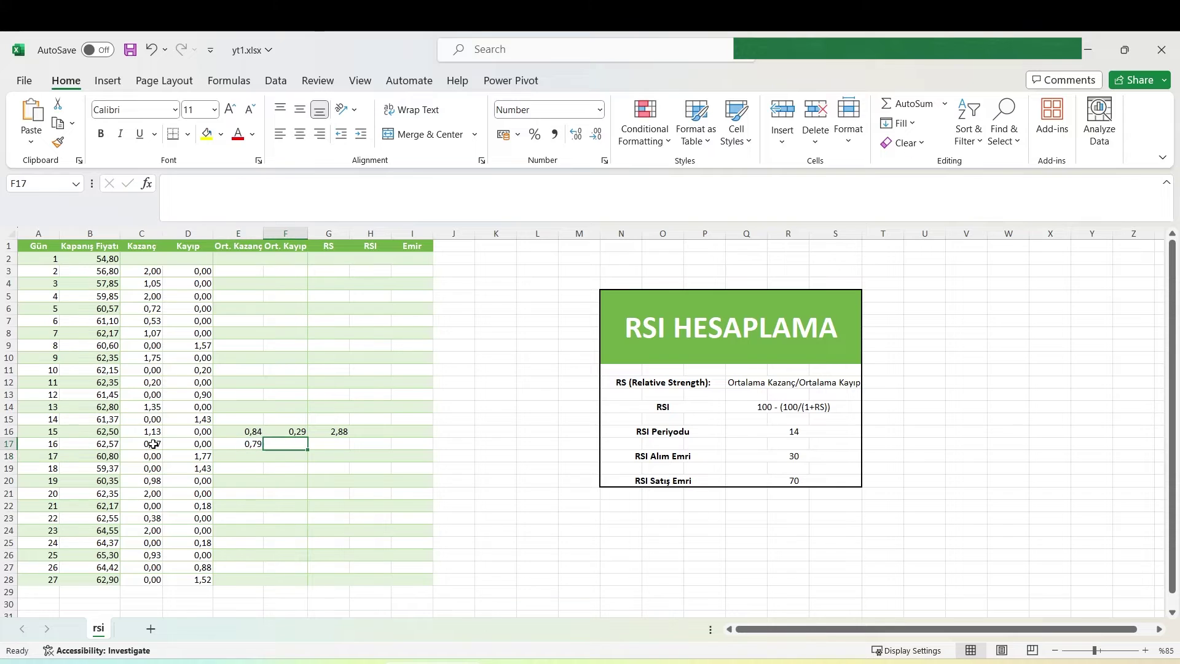
pyautogui.write('=')
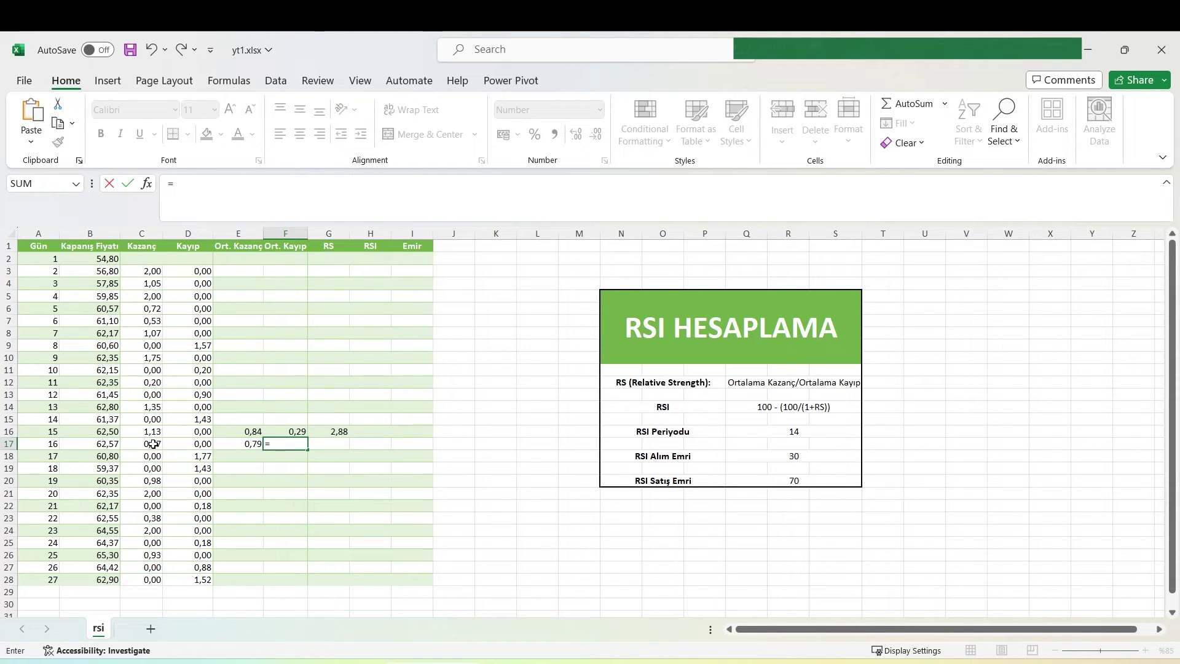
pyautogui.write('(')
pyautogui.write('13*')
pyautogui.click(290, 431)
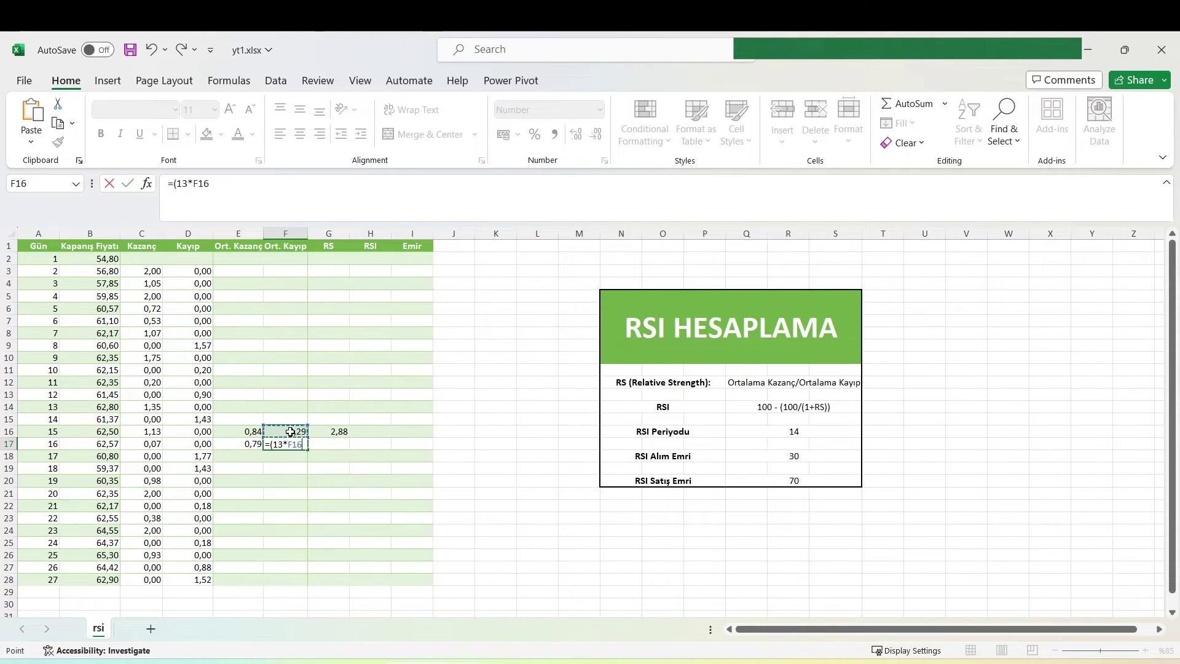
pyautogui.write('+')
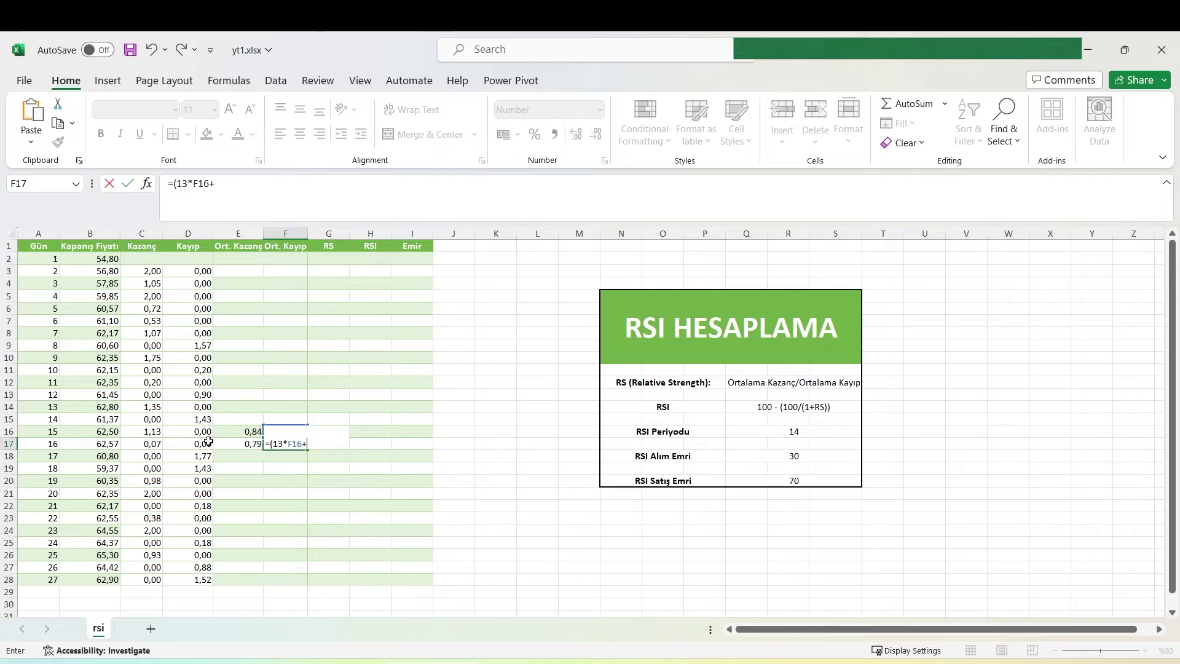
pyautogui.click(202, 443)
pyautogui.write(')/14')
pyautogui.press('Return')
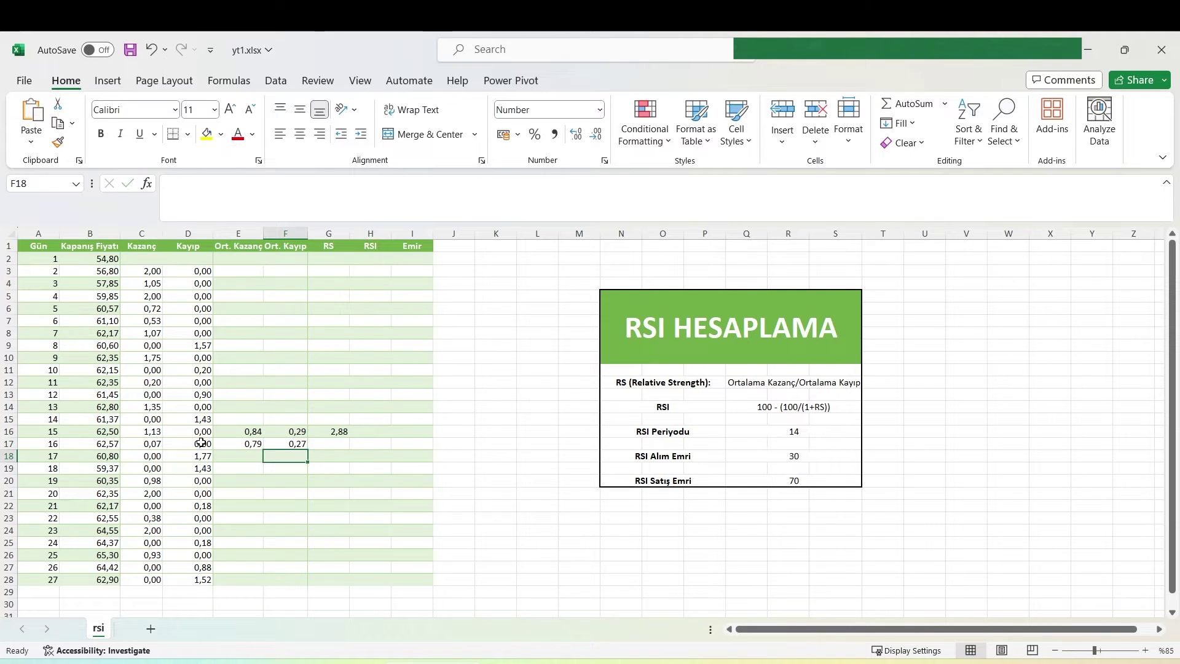
# Fill the smoothed averages and the RS formula down to row 28
pyautogui.moveTo(246, 443)
pyautogui.mouseDown()
pyautogui.moveTo(286, 442)
pyautogui.moveTo(309, 588)
pyautogui.mouseUp()
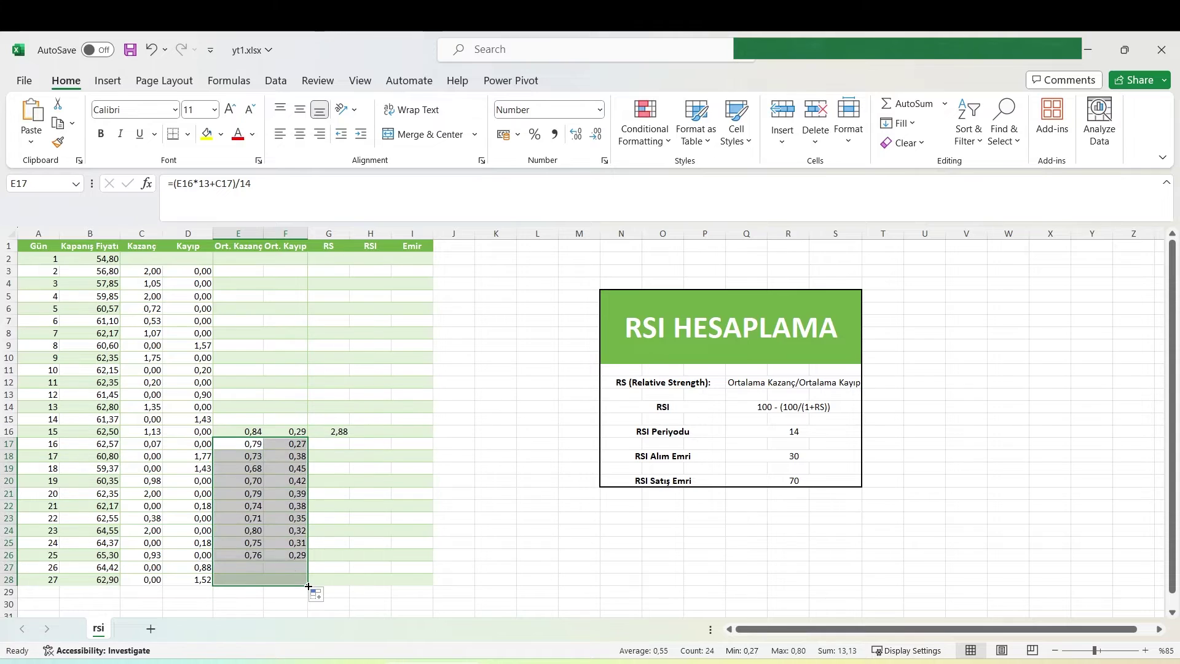
pyautogui.click(329, 432)
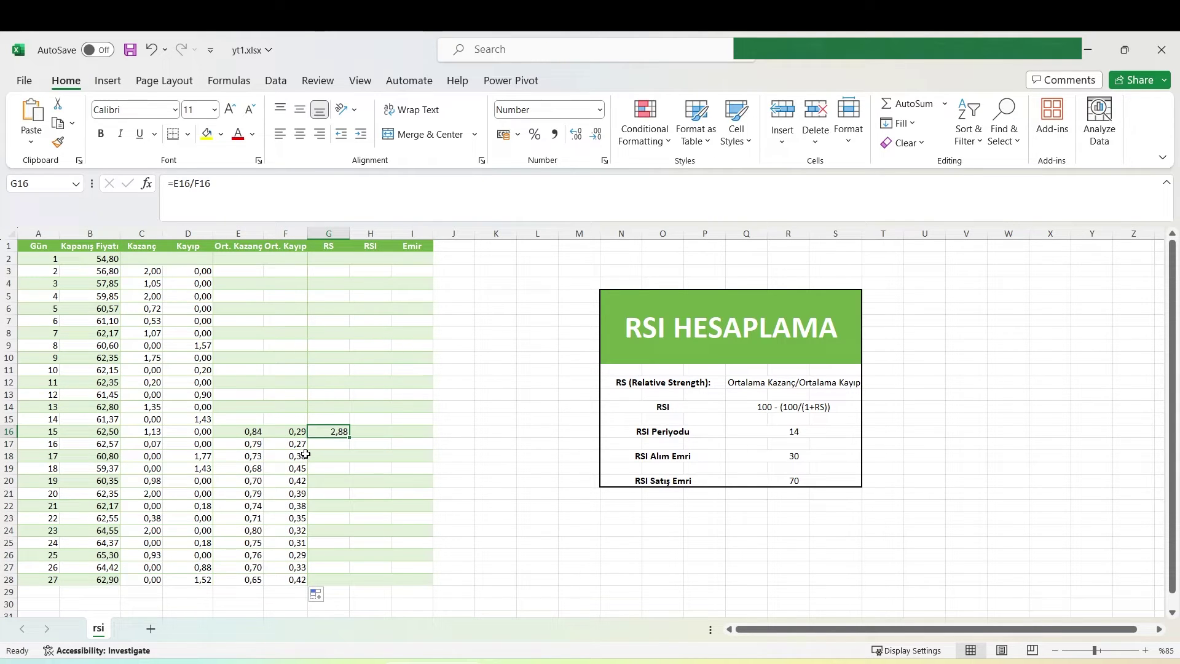
pyautogui.doubleClick(349, 437)
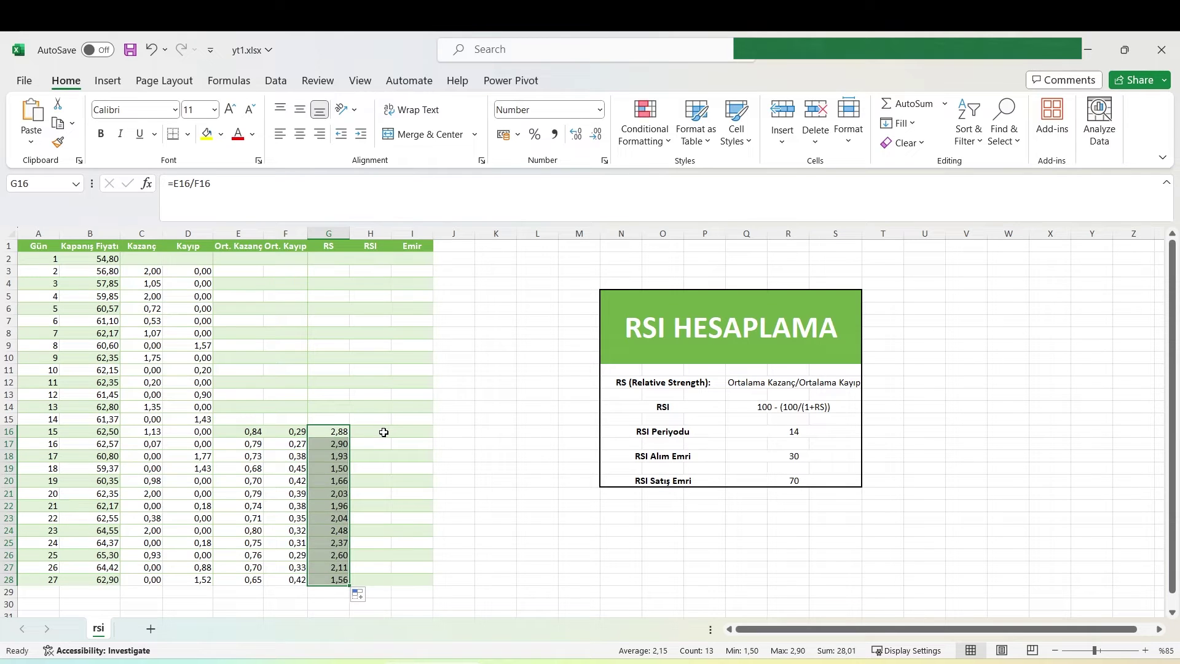
pyautogui.click(384, 432)
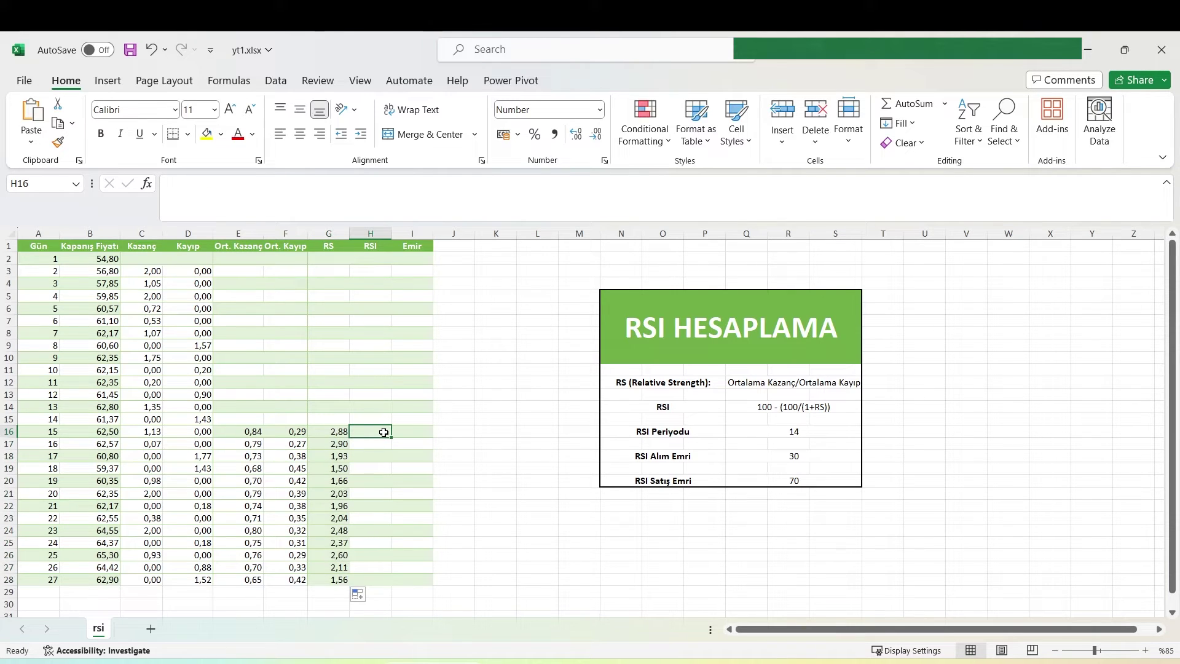
pyautogui.click(765, 406)
# Enter the RSI formula =100-(100/(1+G16)) in H16
pyautogui.click(373, 431)
pyautogui.write('=100-(100/(1+')
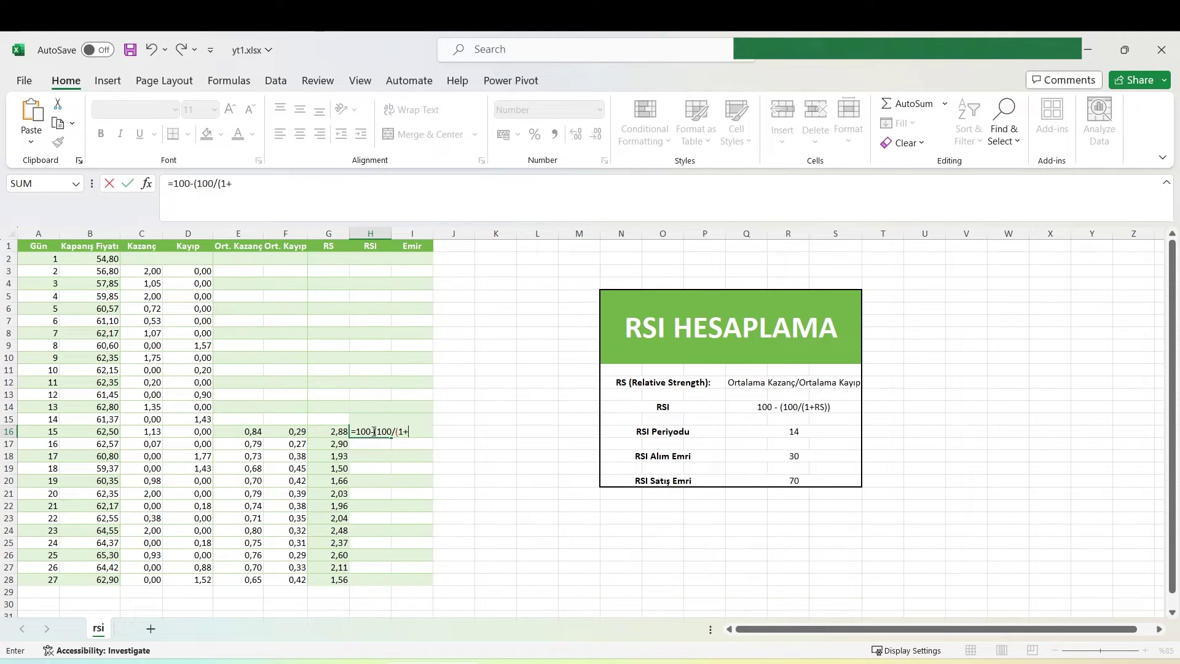
pyautogui.click(329, 432)
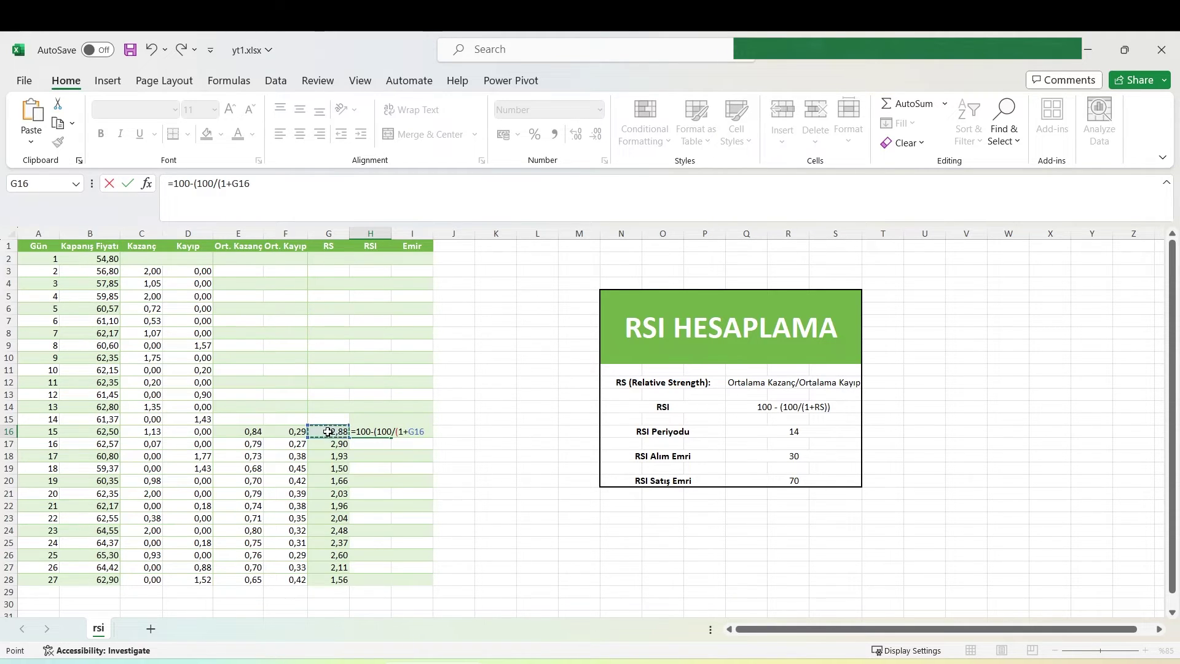
pyautogui.write('))')
pyautogui.hotkey('ctrl', 'Return')
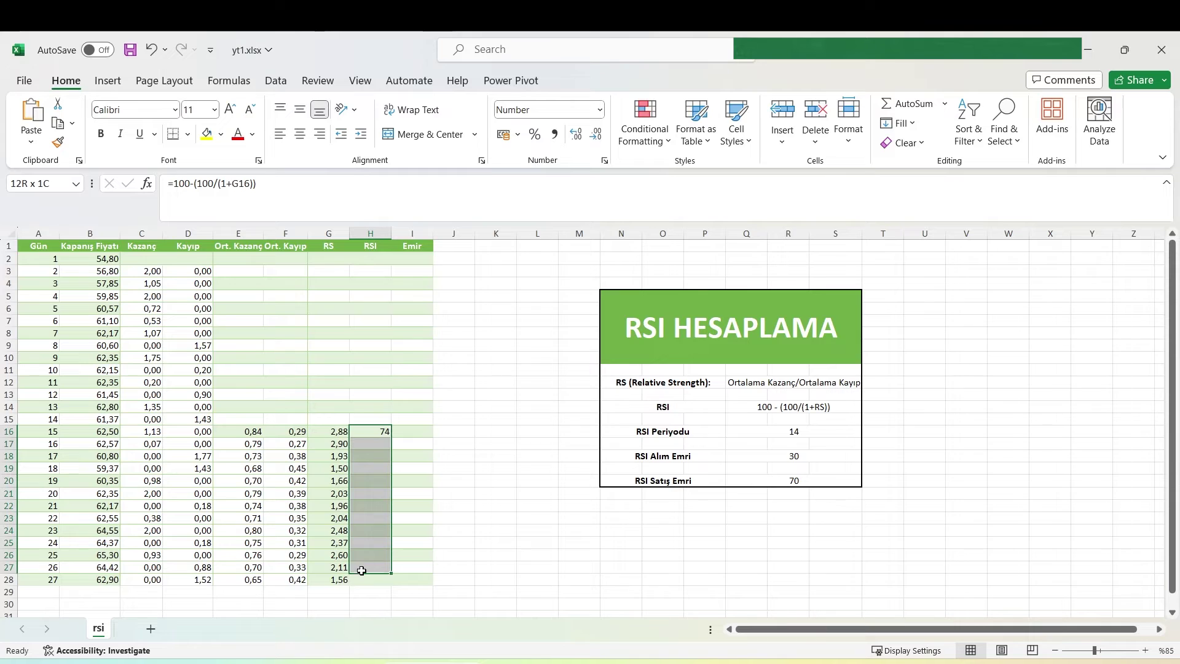
# Copy the RSI formula down to H28 and select the resulting RSI values
pyautogui.moveTo(363, 519); pyautogui.dragTo(361, 575)
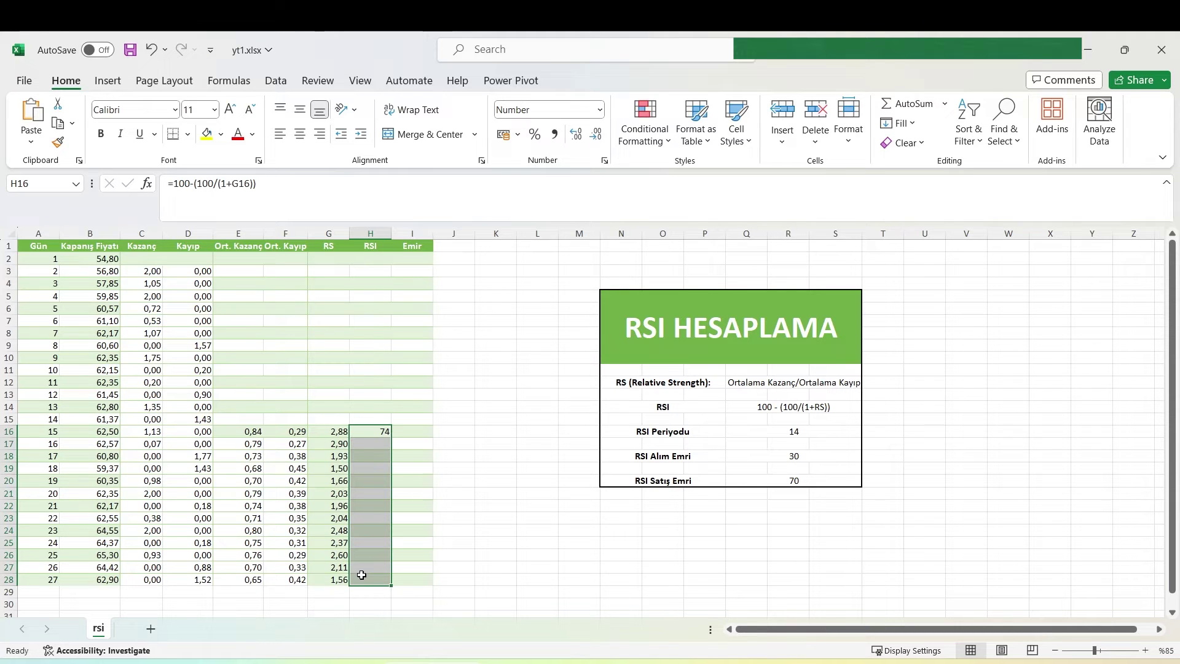
pyautogui.click(386, 433)
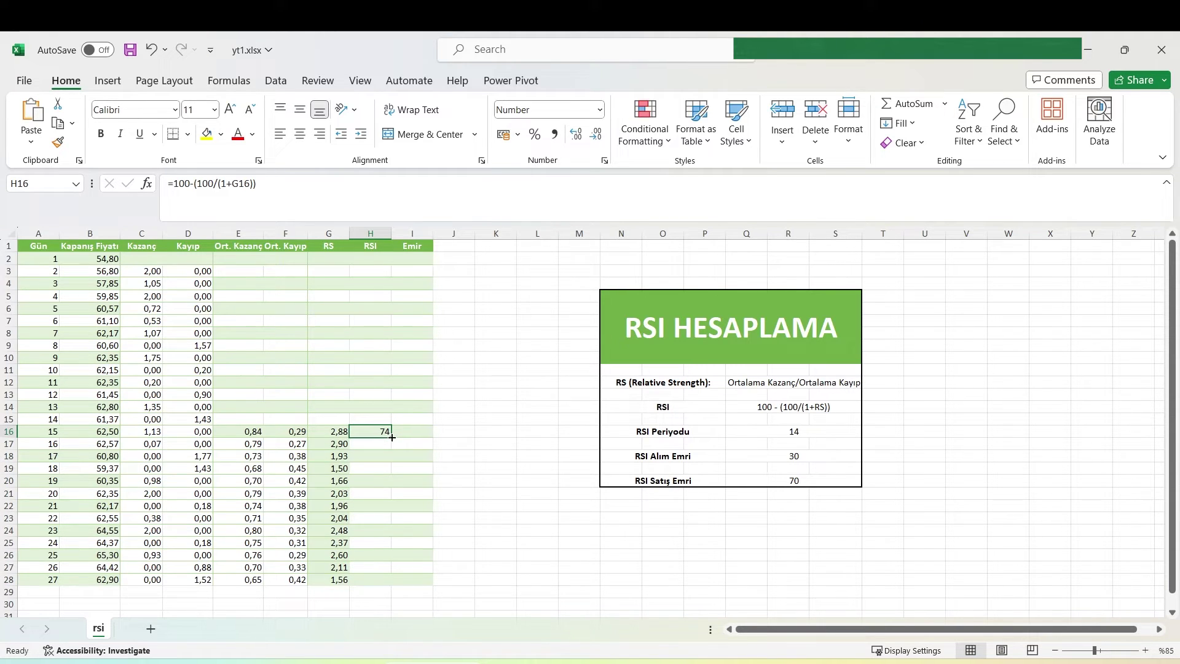
pyautogui.moveTo(392, 437); pyautogui.dragTo(396, 582)
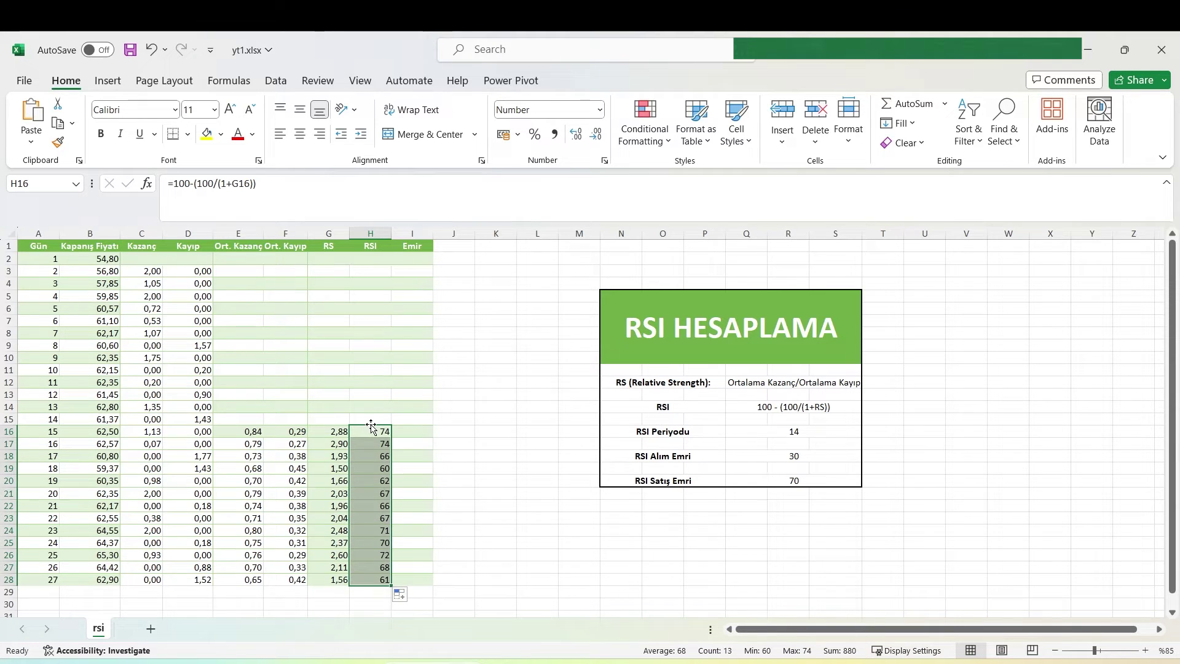
pyautogui.click(49, 260)
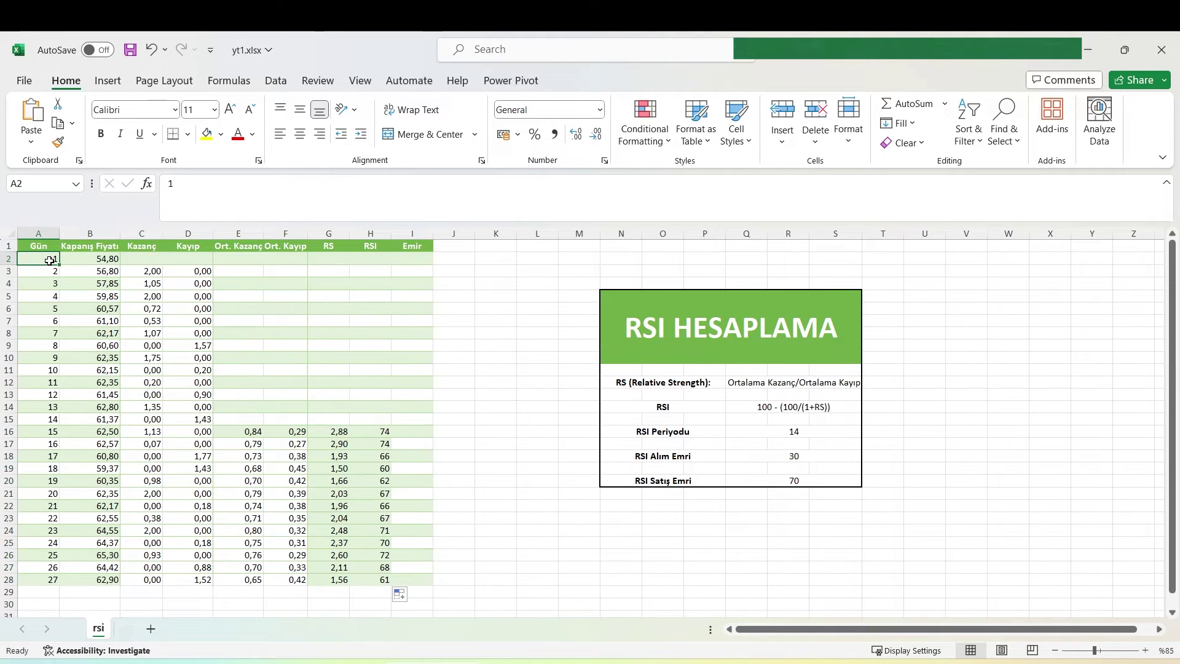
pyautogui.click(370, 433)
pyautogui.moveTo(370, 433); pyautogui.dragTo(382, 581)
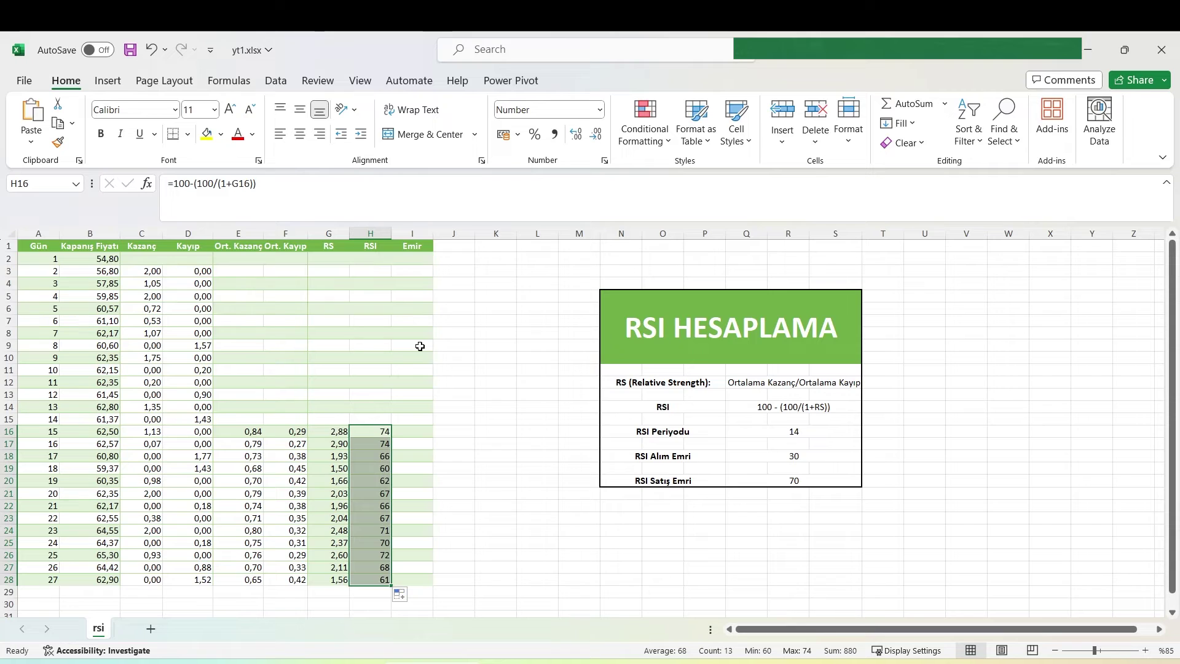
# Enter =IF(H16>70;"SAT";IF(H16<30;"AL";"")) in Emir cell I16
pyautogui.click(409, 431)
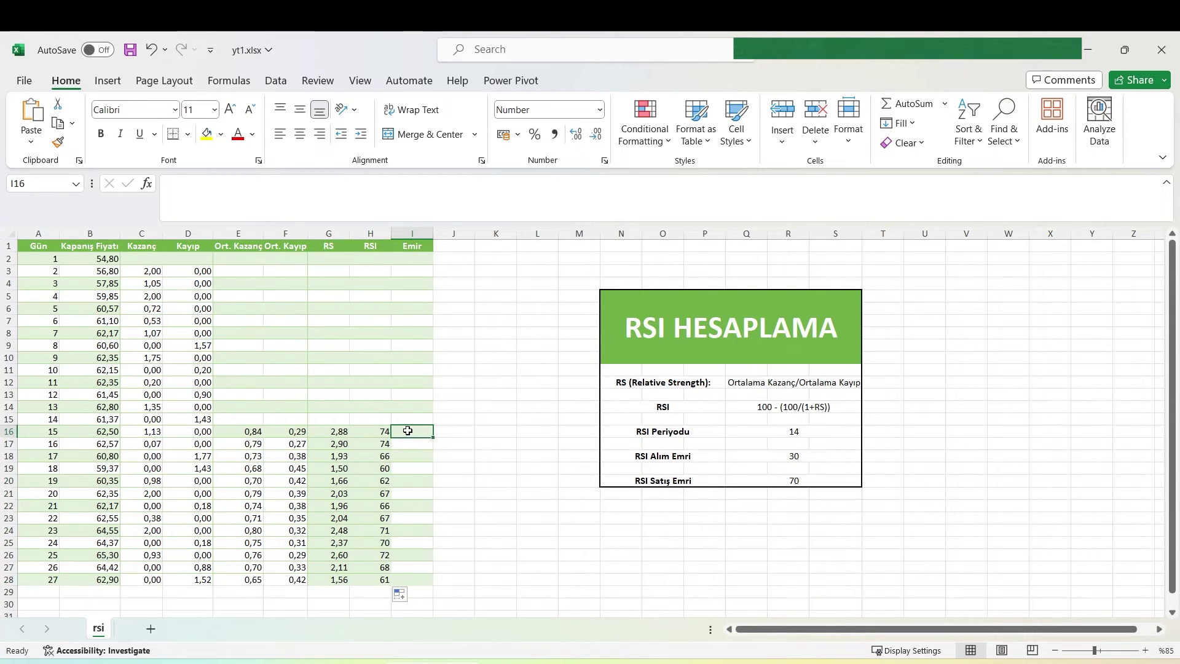
pyautogui.write('=if')
pyautogui.press('Tab')
pyautogui.press('Left')
pyautogui.write('>70;"S')
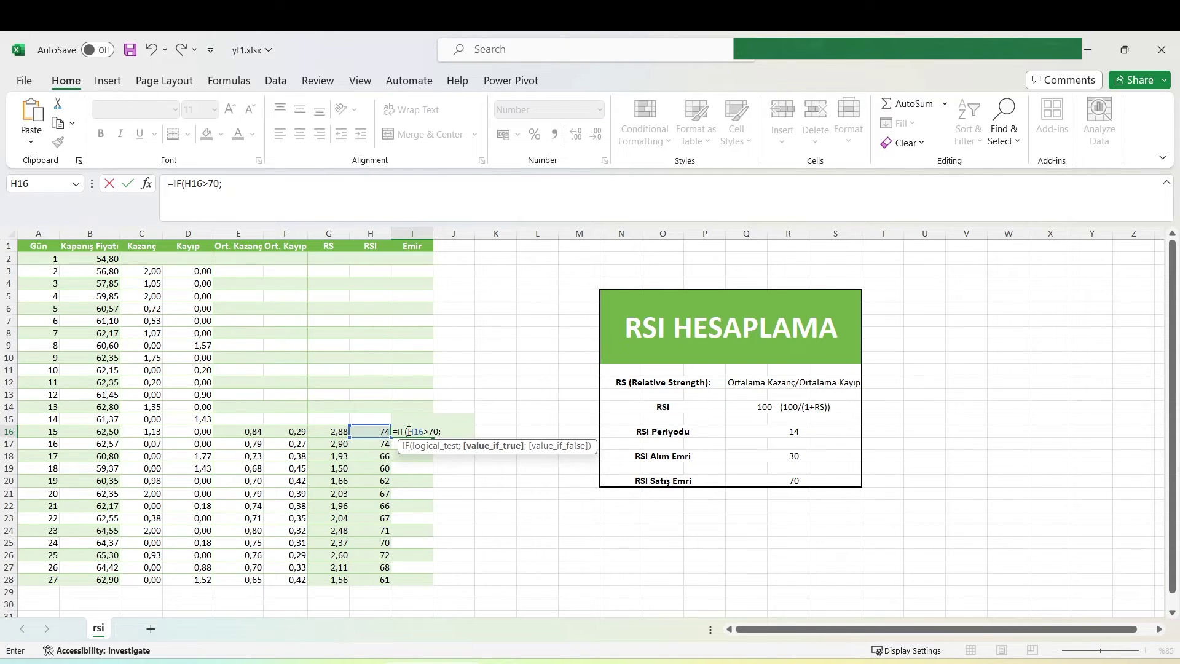
pyautogui.write('AT";if')
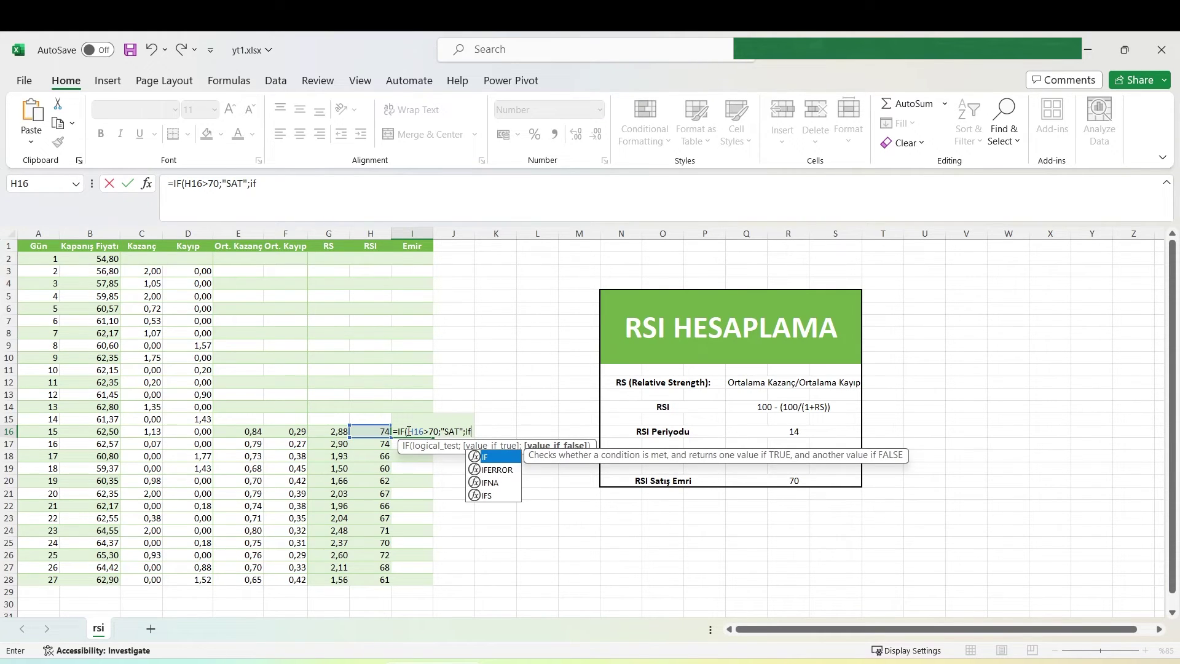
pyautogui.press('Tab')
pyautogui.click(362, 432)
pyautogui.write('<30')
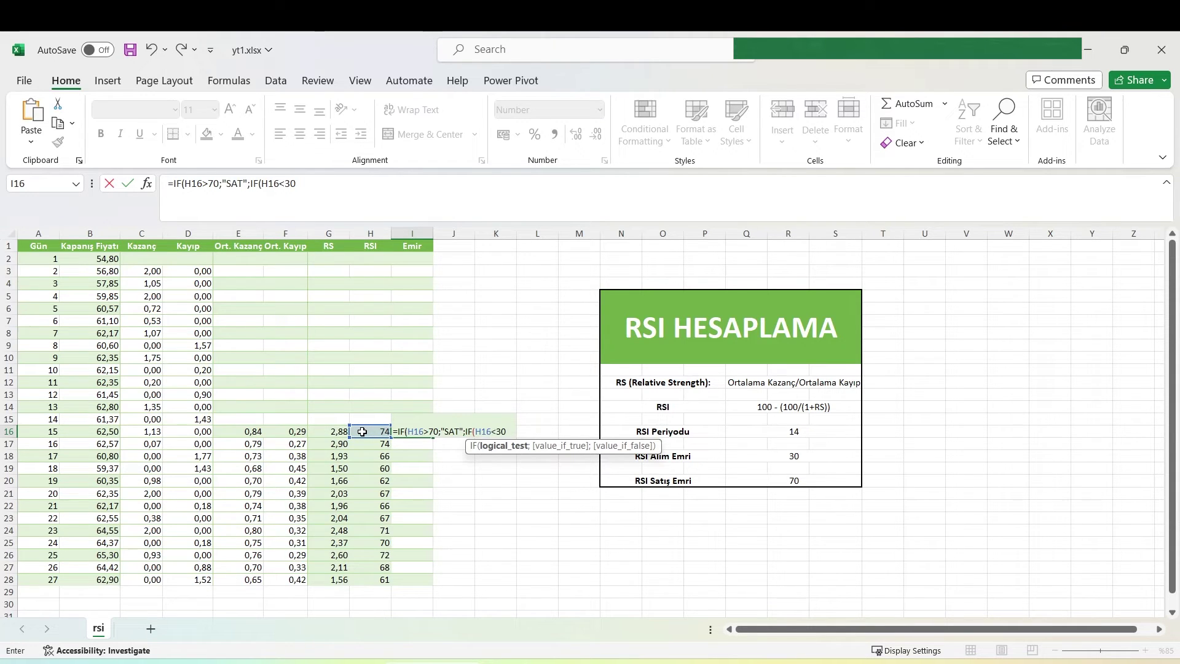
pyautogui.write(';"')
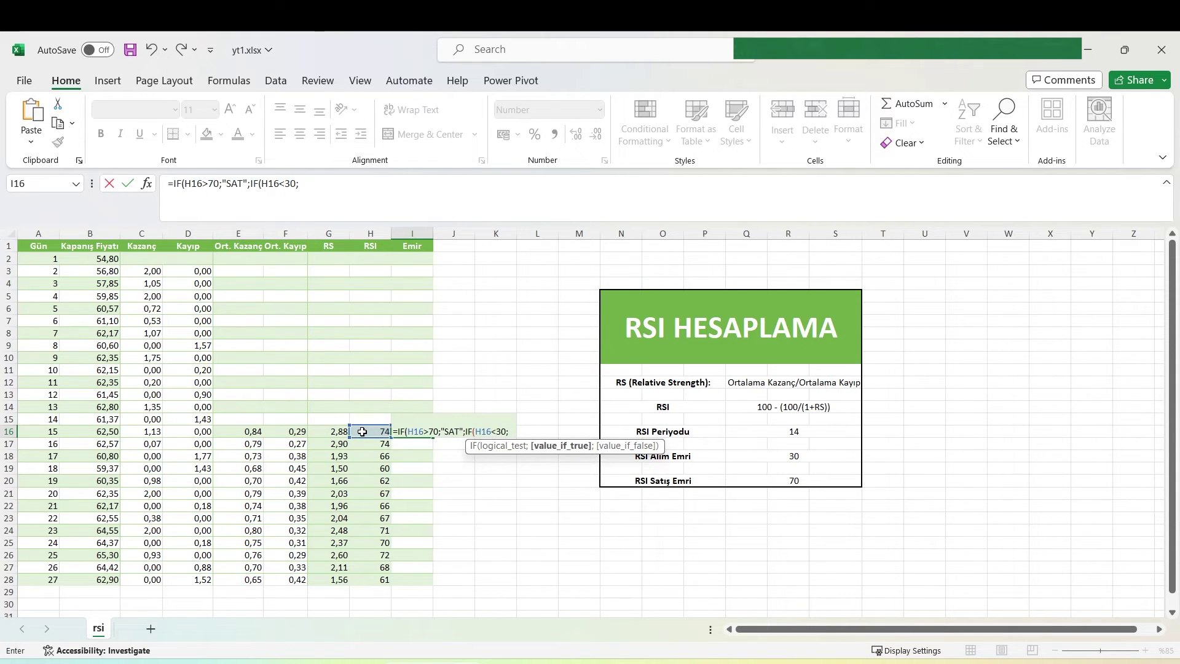
pyautogui.write('AL')
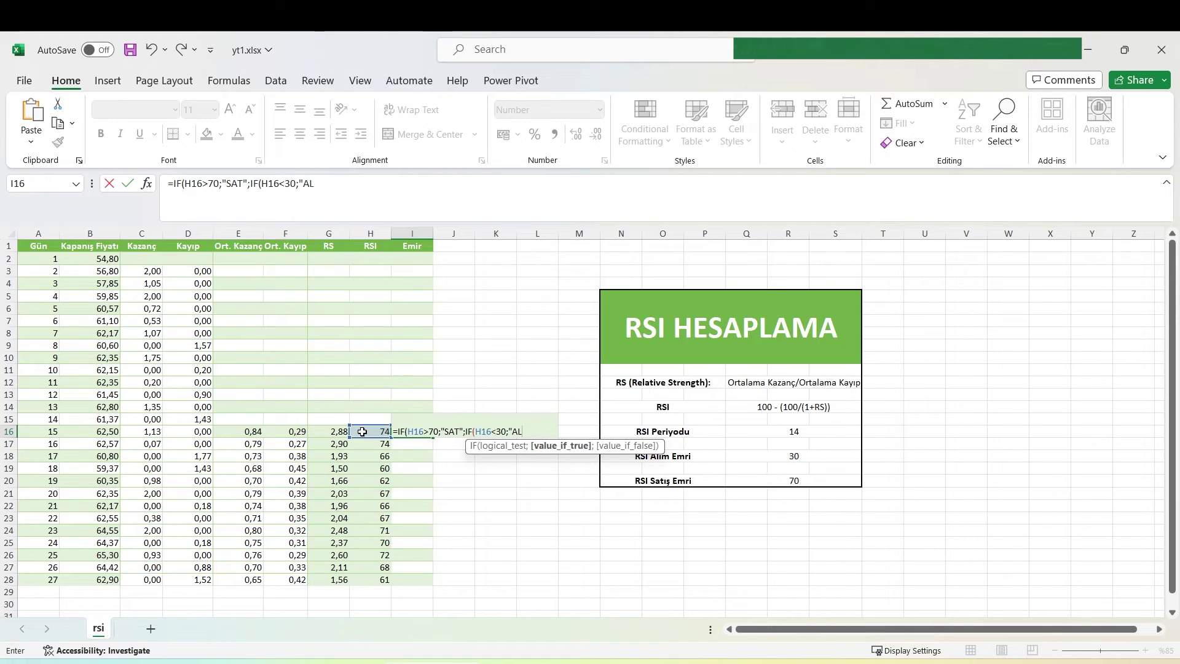
pyautogui.write('";')
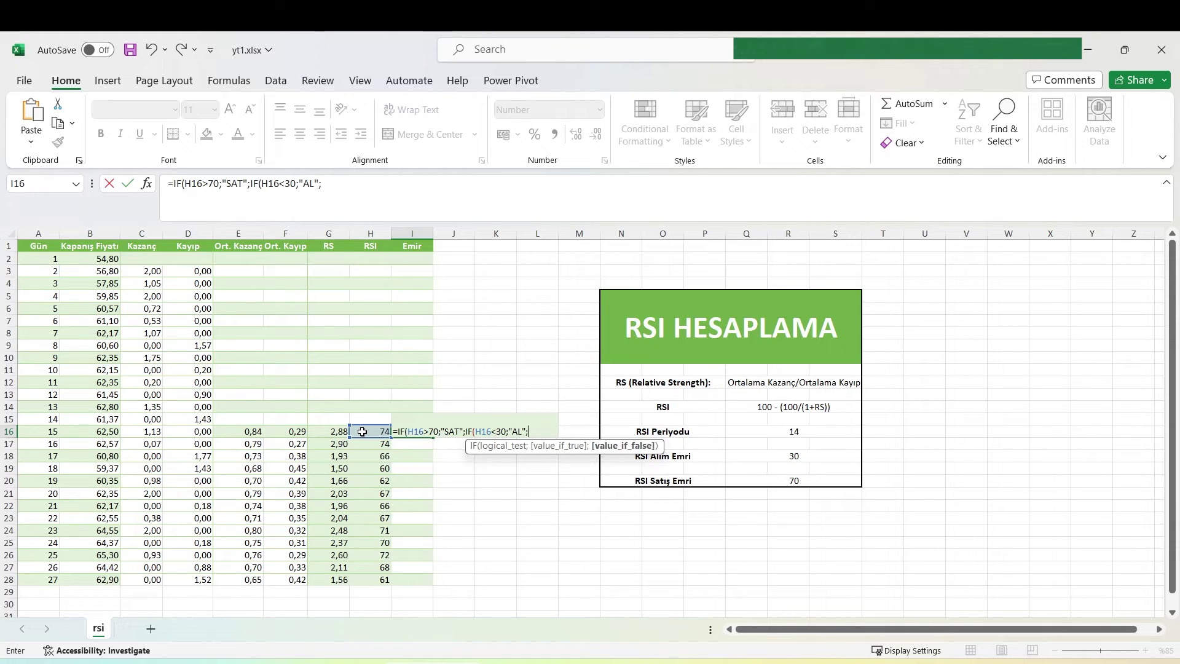
pyautogui.write('""')
pyautogui.press('Return')
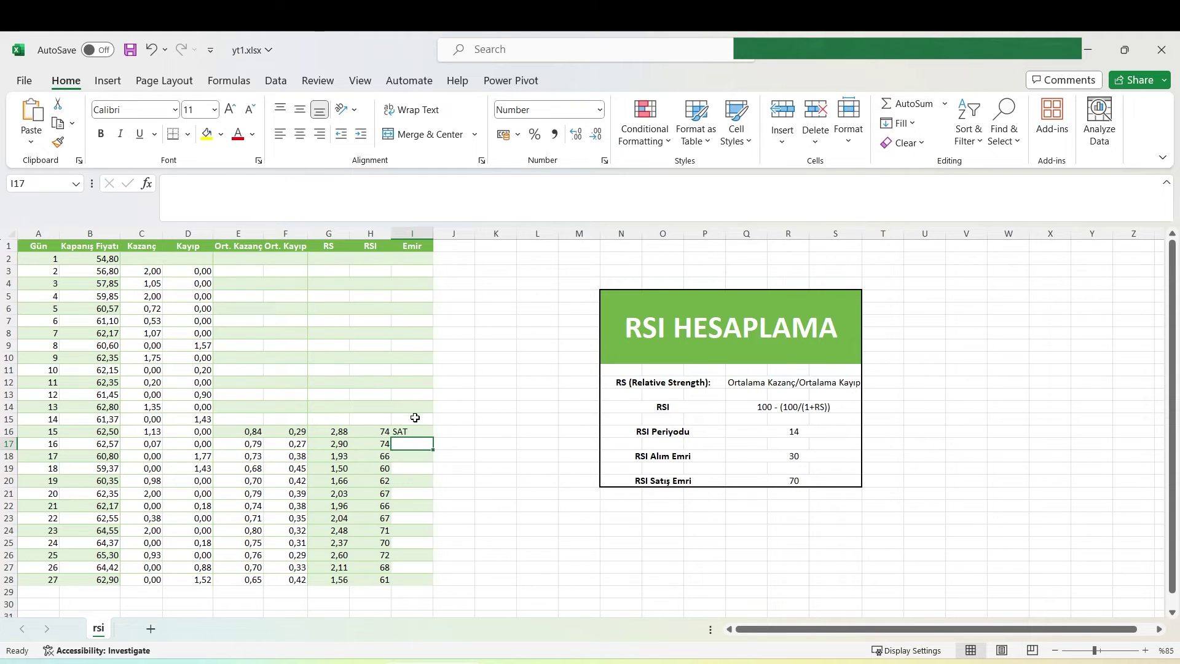
# Fill the Emir formula down to row 28 and inspect the copy in I17
pyautogui.press('Up')
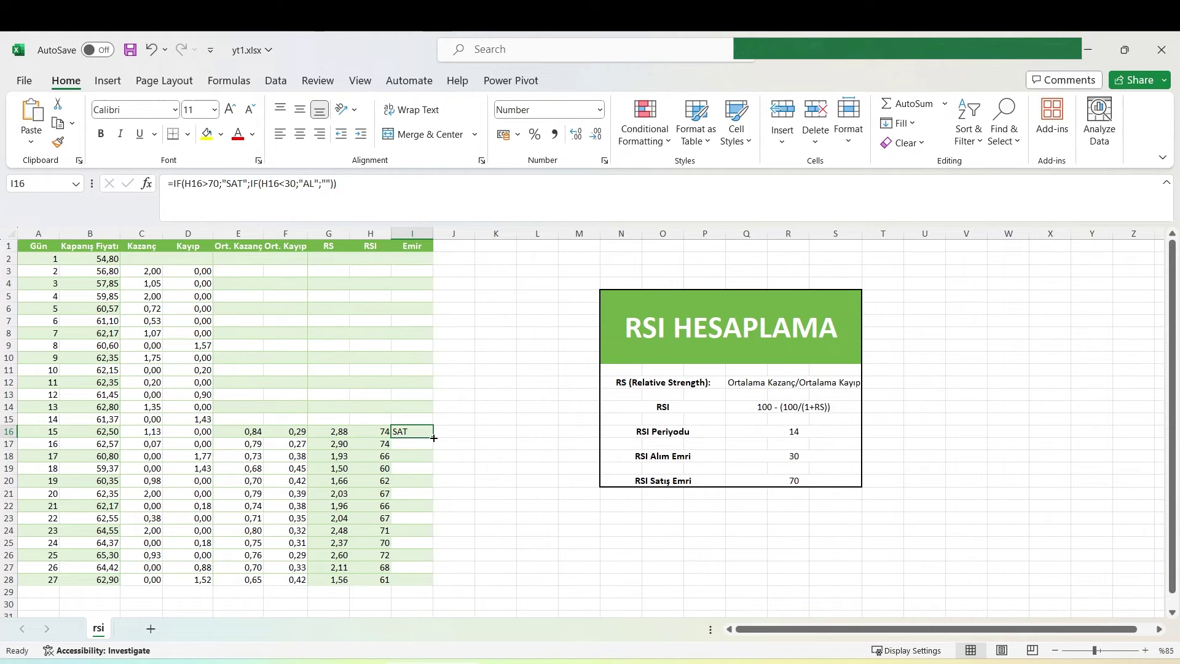
pyautogui.doubleClick(433, 437)
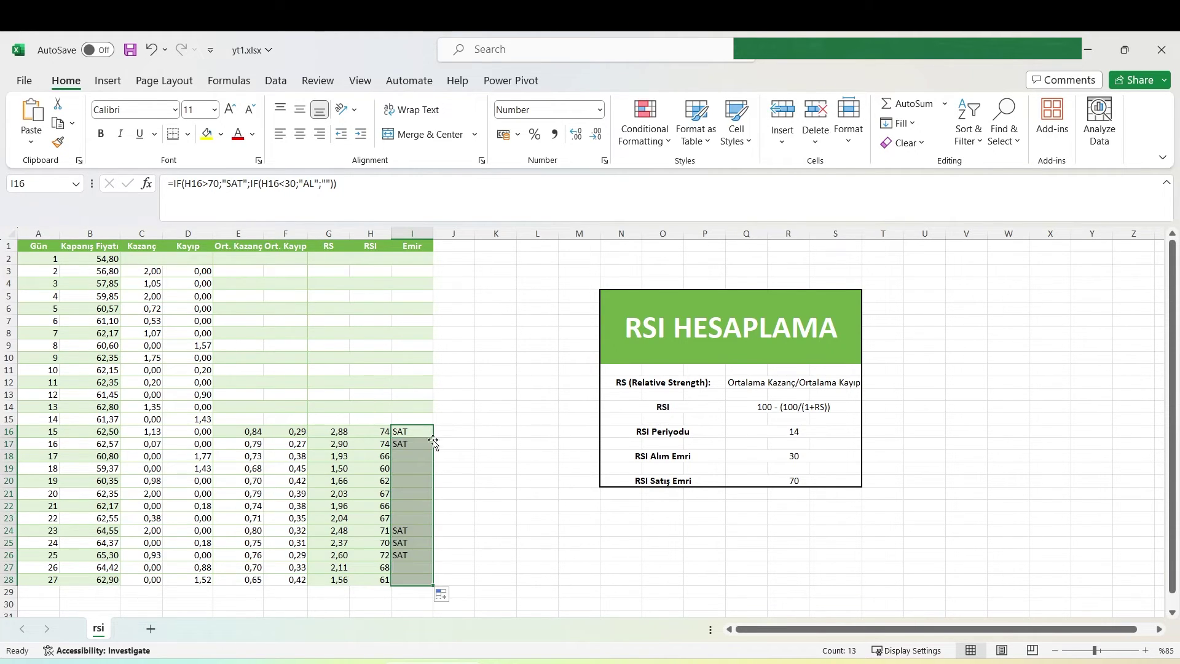
pyautogui.click(410, 433)
pyautogui.click(415, 444)
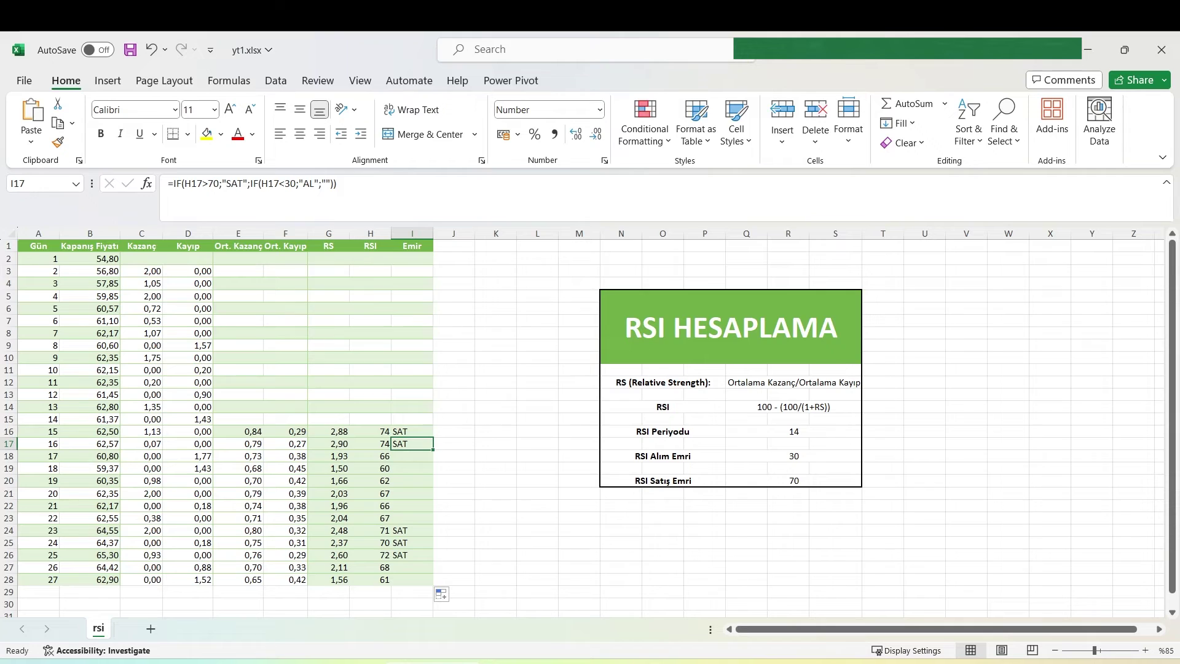
pyautogui.click(412, 431)
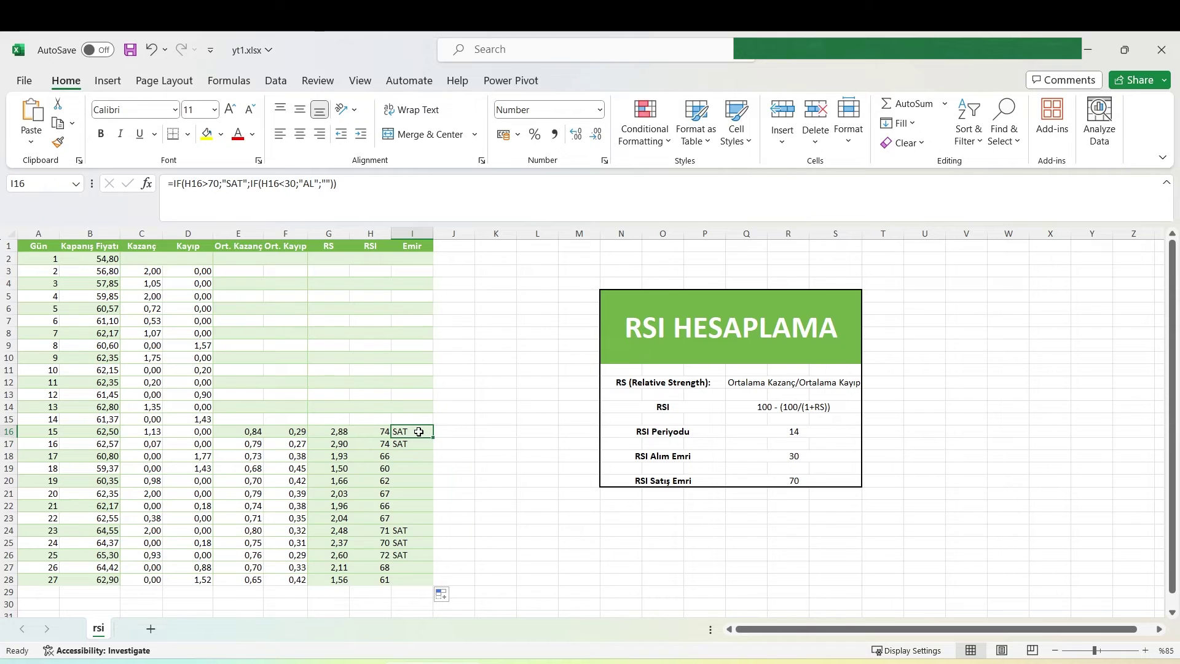
# Select the H17>70 test in I17's formula for replacement
pyautogui.moveTo(185, 183); pyautogui.dragTo(220, 183)
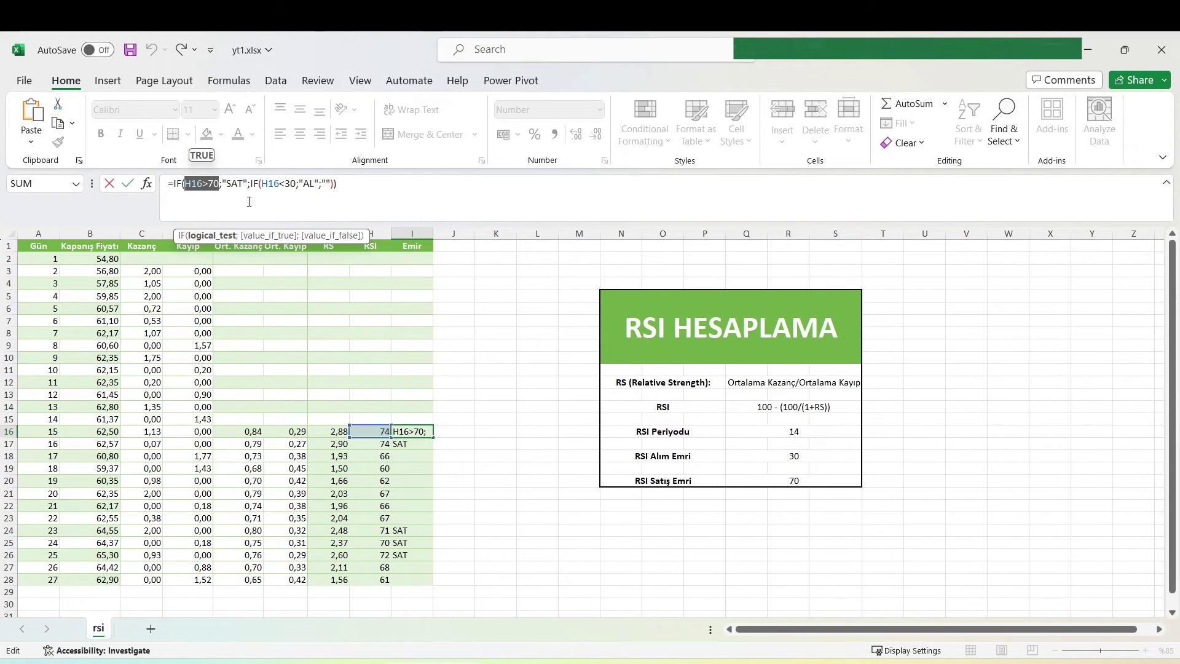
pyautogui.press('Return')
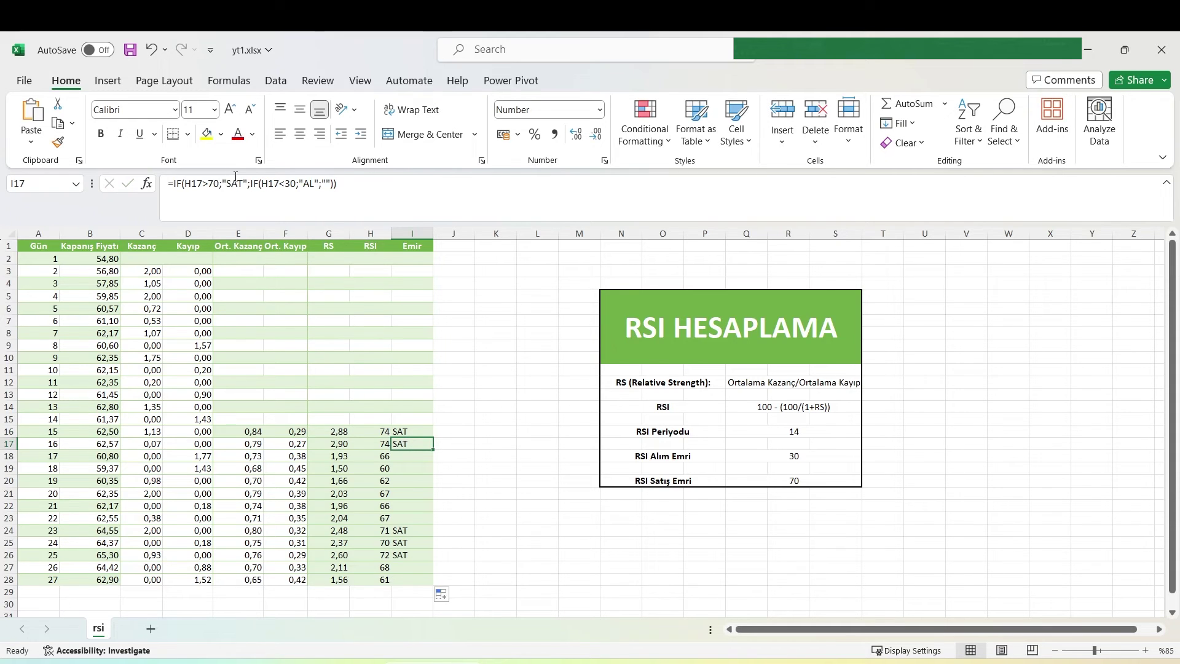
pyautogui.click(216, 183)
pyautogui.moveTo(216, 184); pyautogui.dragTo(185, 184)
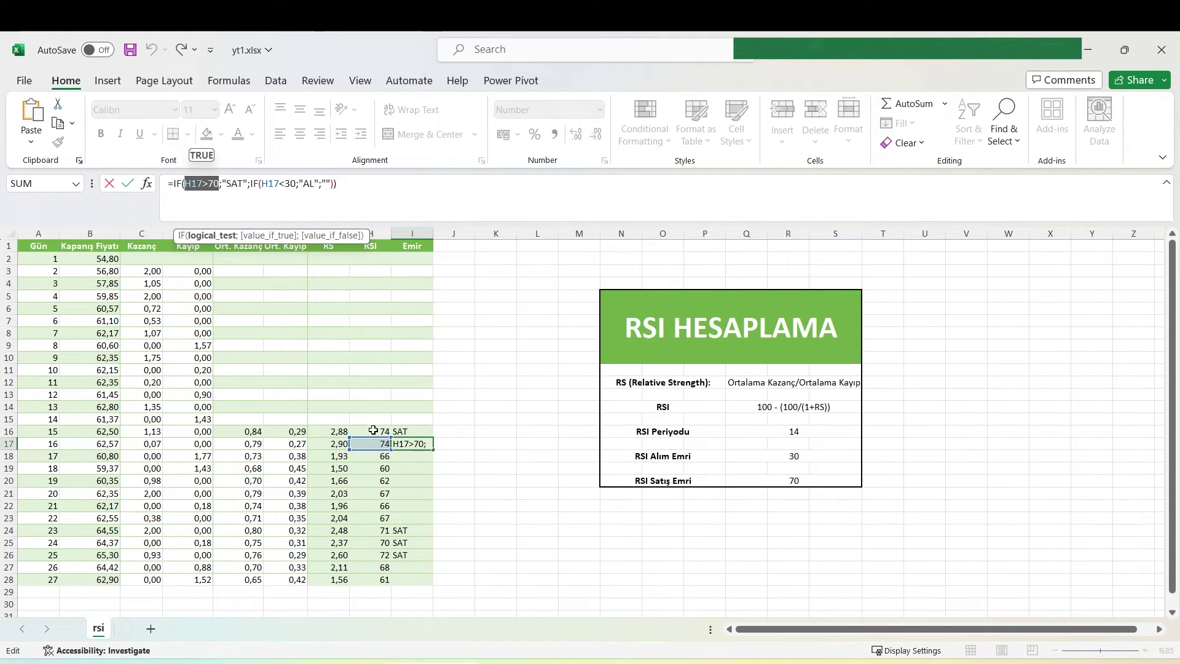
# Replace I17's sell test with AND(H17>70;H16<=70)
pyautogui.write('AN')
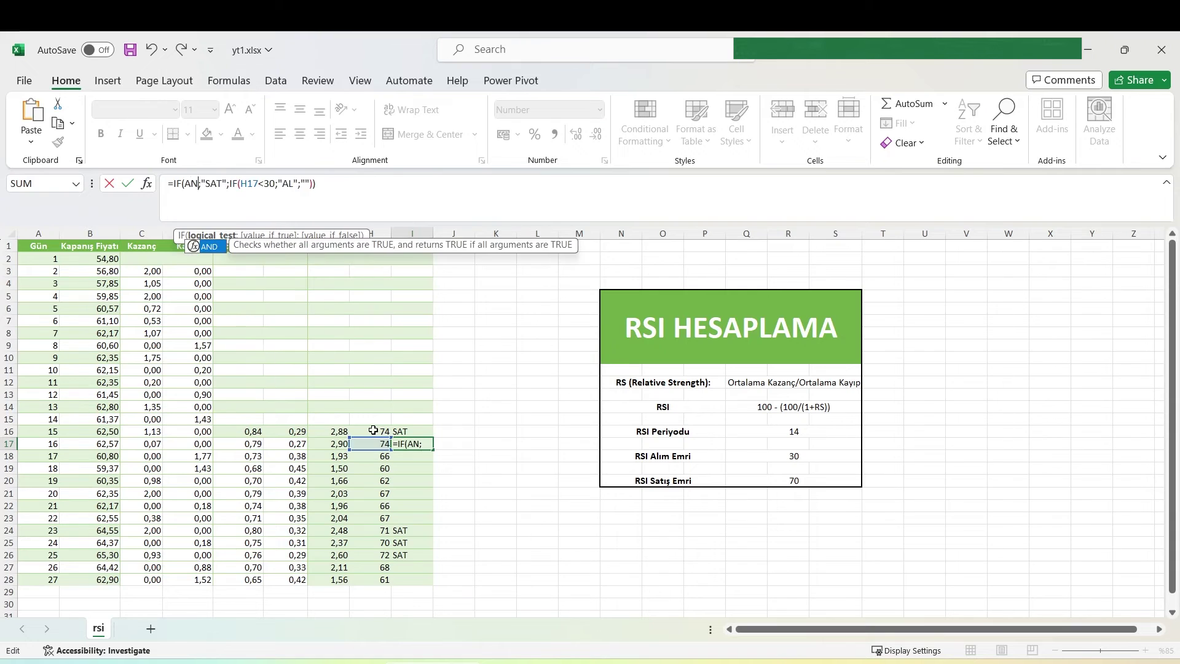
pyautogui.write('D()')
pyautogui.click(209, 183)
pyautogui.click(208, 184)
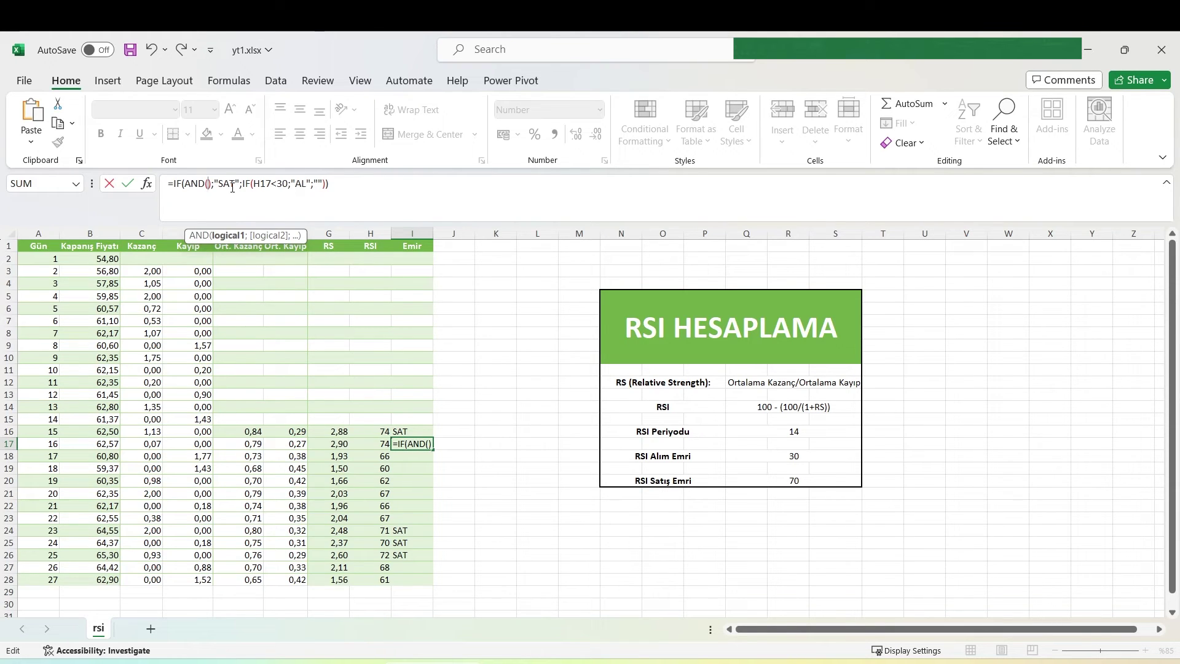
pyautogui.write('H17>70')
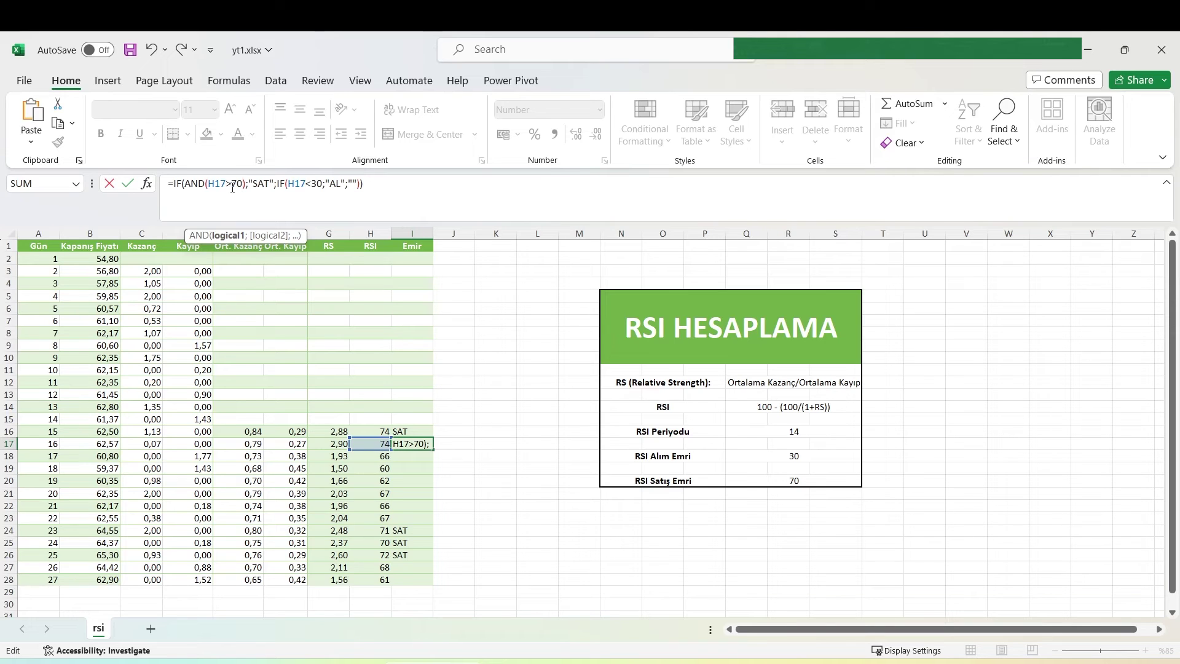
pyautogui.write(';')
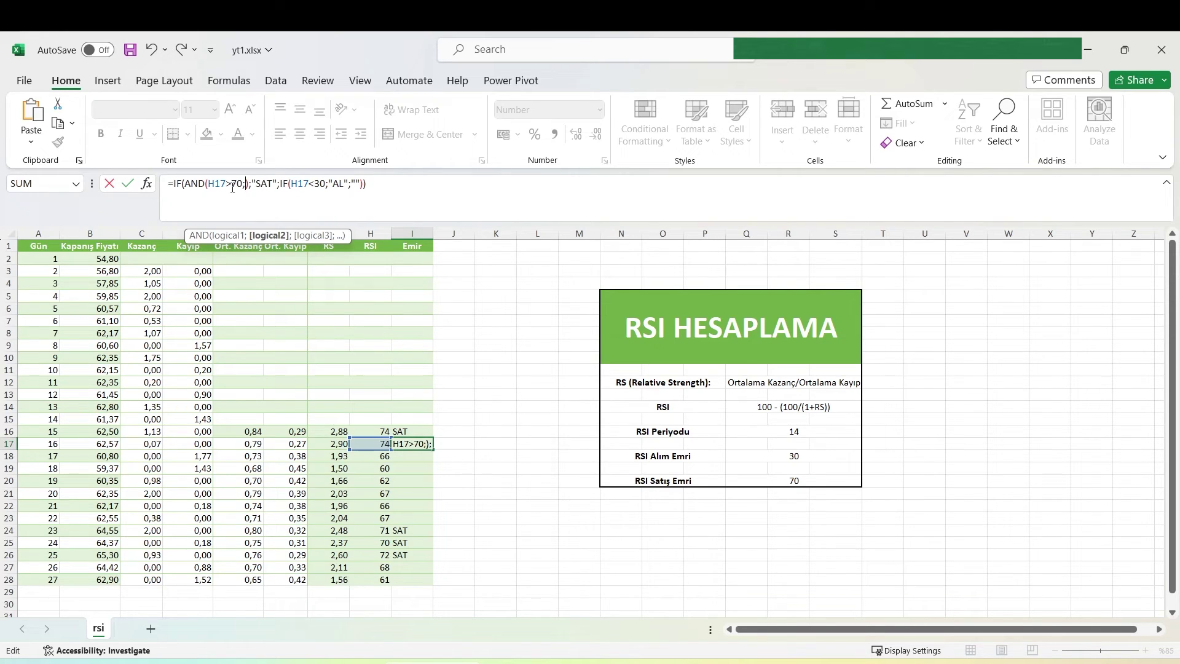
pyautogui.click(367, 432)
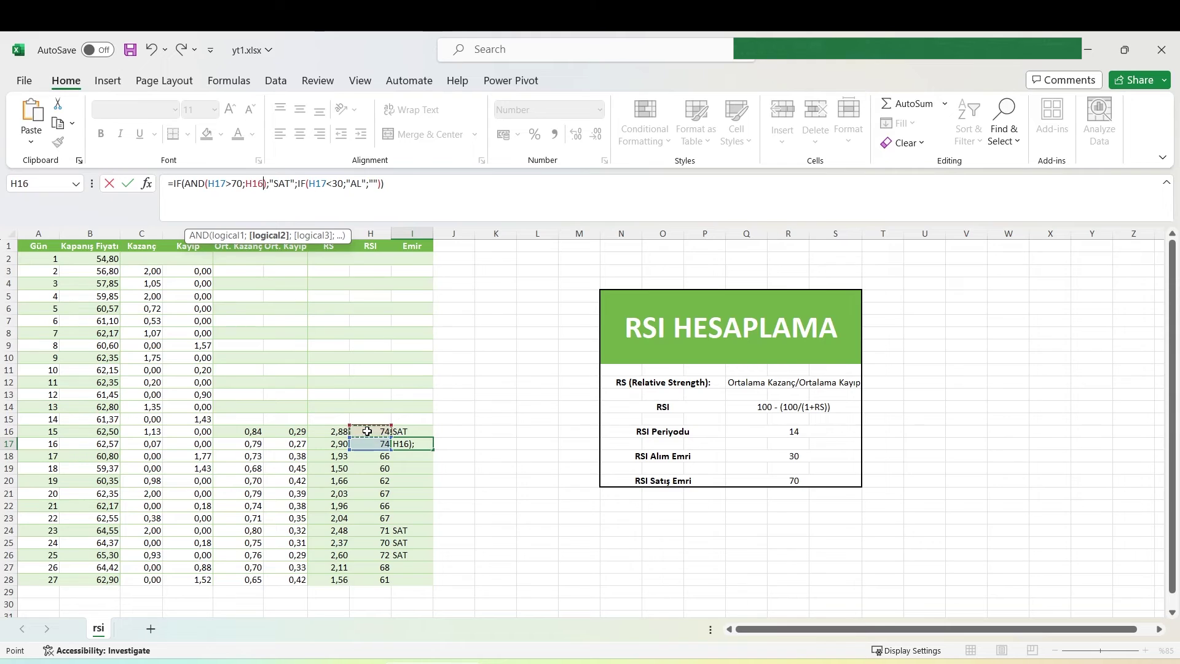
pyautogui.write('<=70')
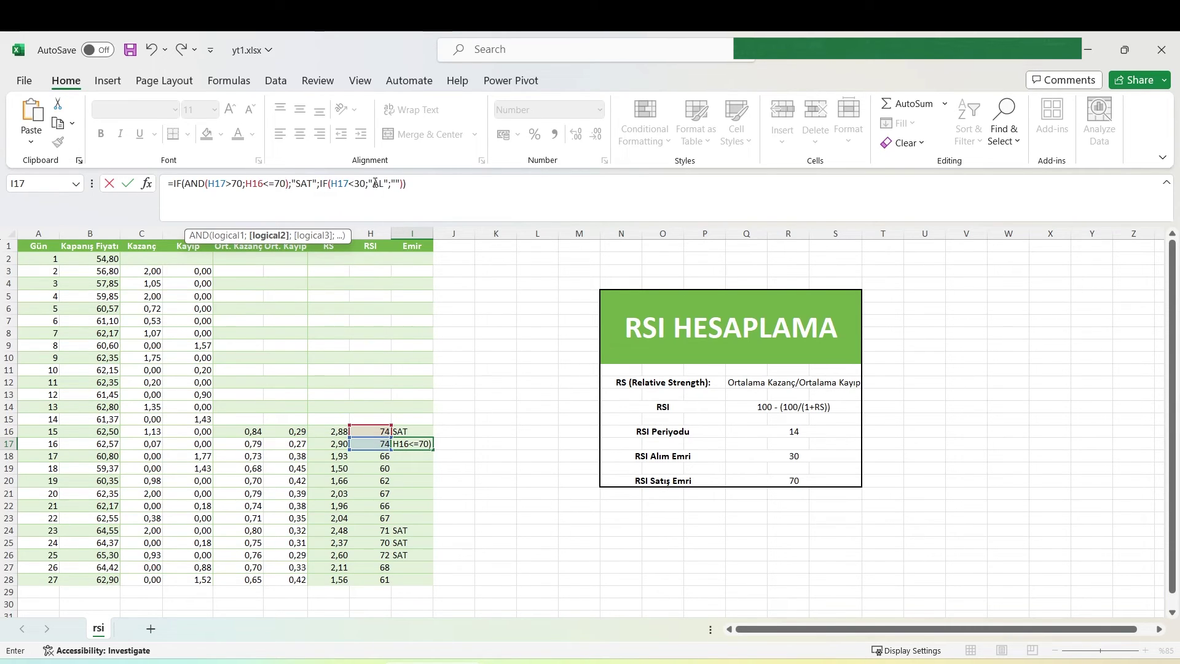
# Change the buy test to AND(H17<30;H16>=30) and copy I17 down to row 28
pyautogui.click(366, 183)
pyautogui.keyDown('shift'); pyautogui.click(332, 183); pyautogui.keyUp('shift')
pyautogui.write('AND(')
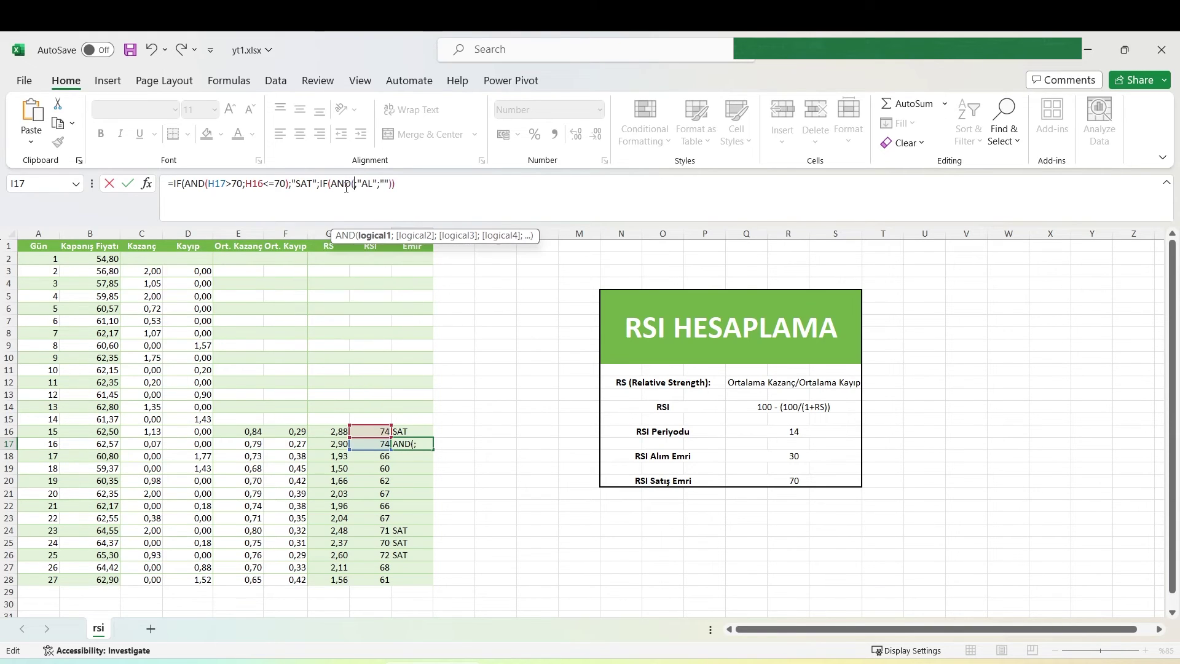
pyautogui.write(')')
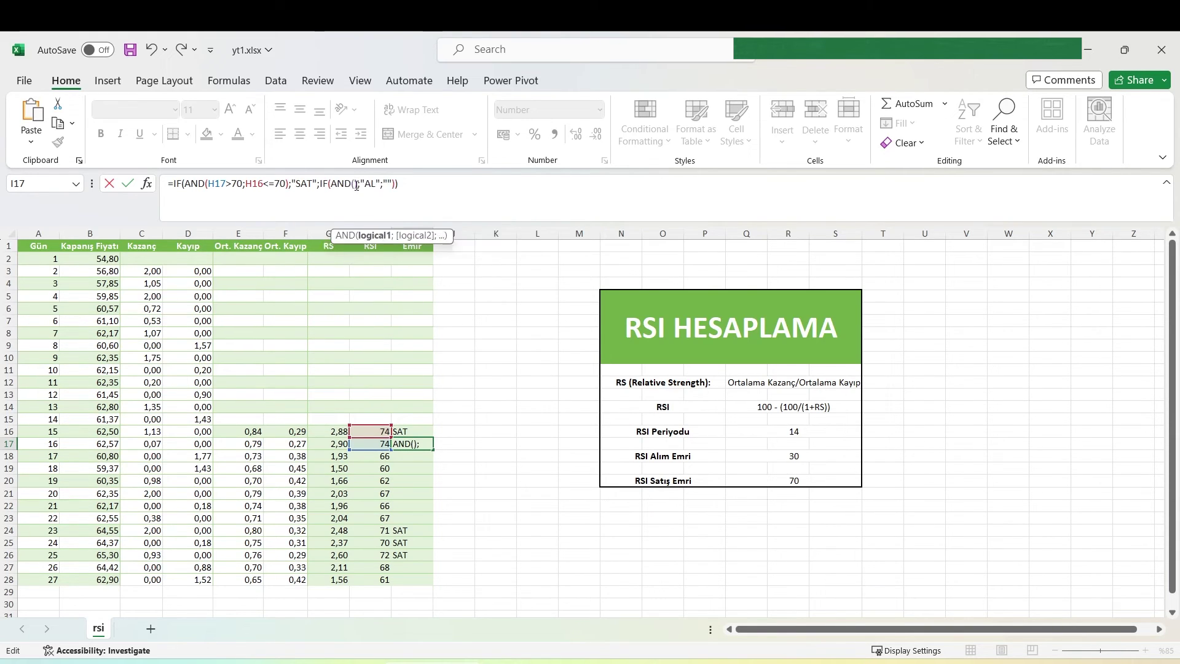
pyautogui.write('H17<30')
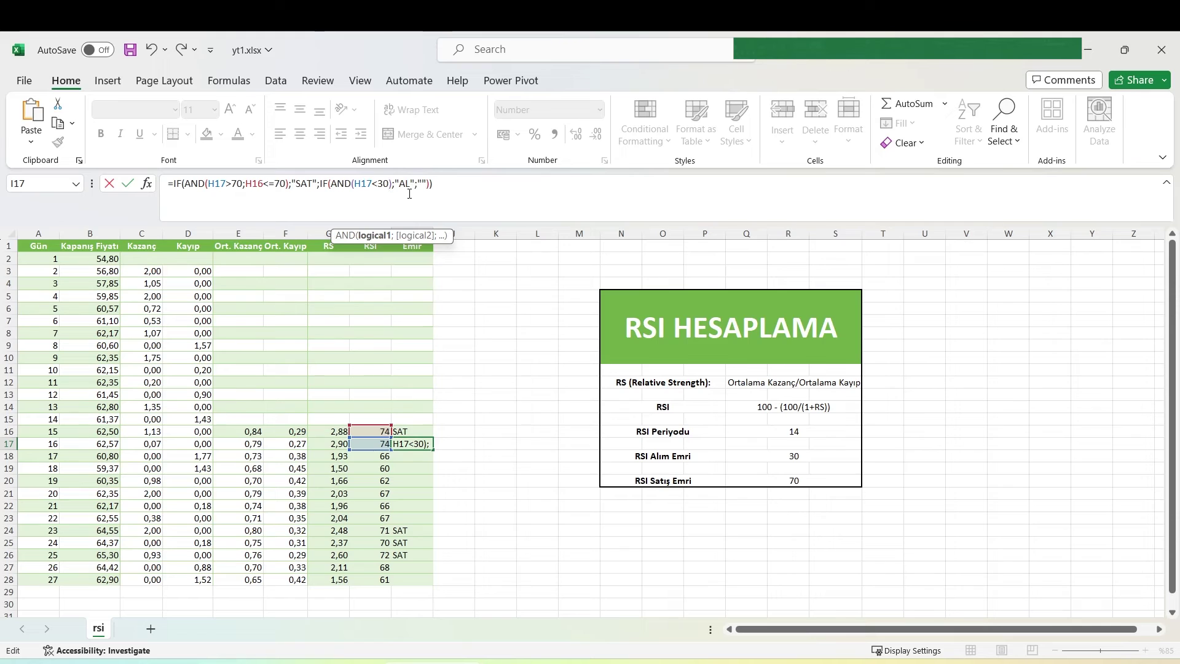
pyautogui.write(';')
pyautogui.click(373, 433)
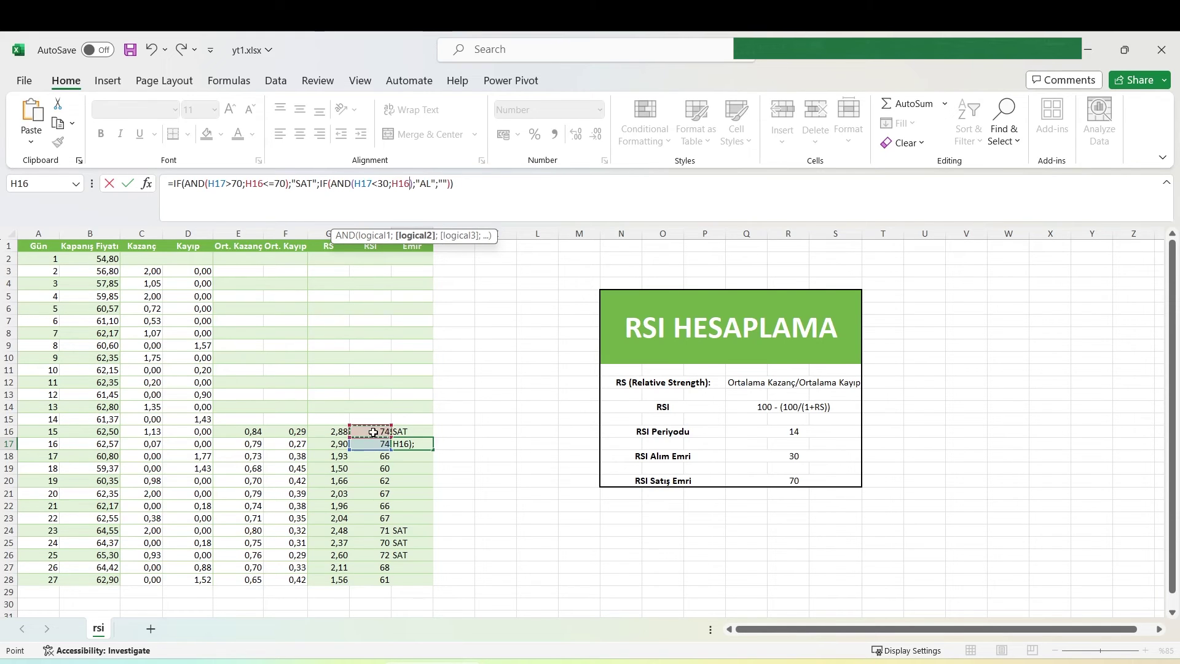
pyautogui.write('>=30')
pyautogui.hotkey('ctrl', 'Return')
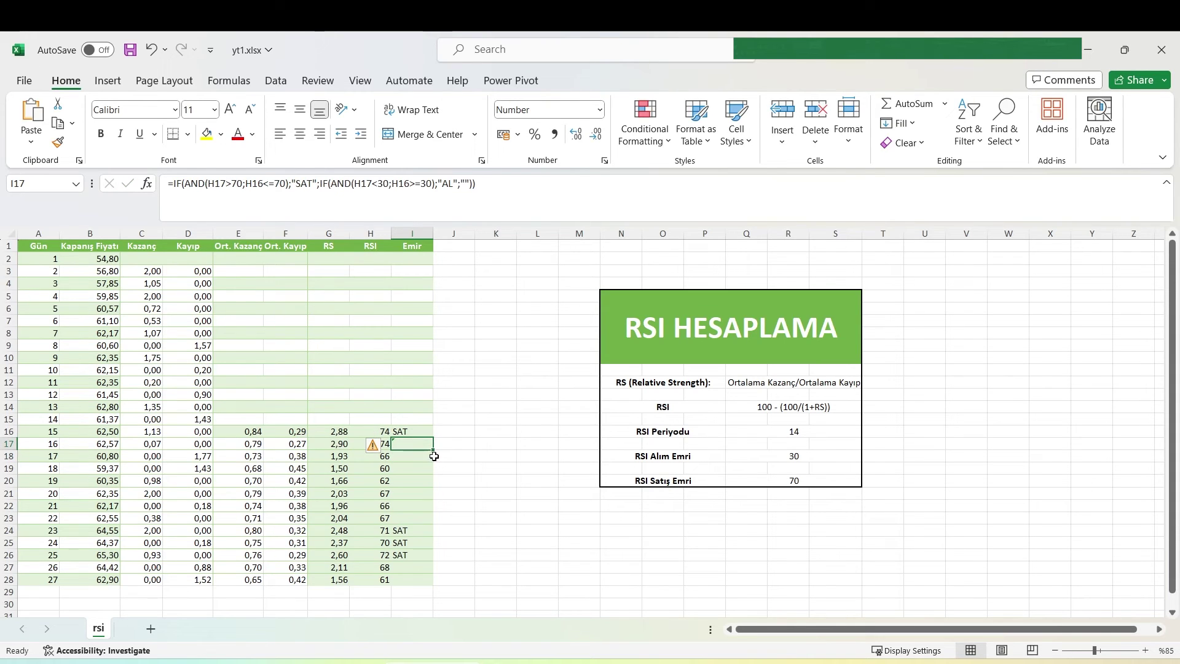
pyautogui.doubleClick(432, 449)
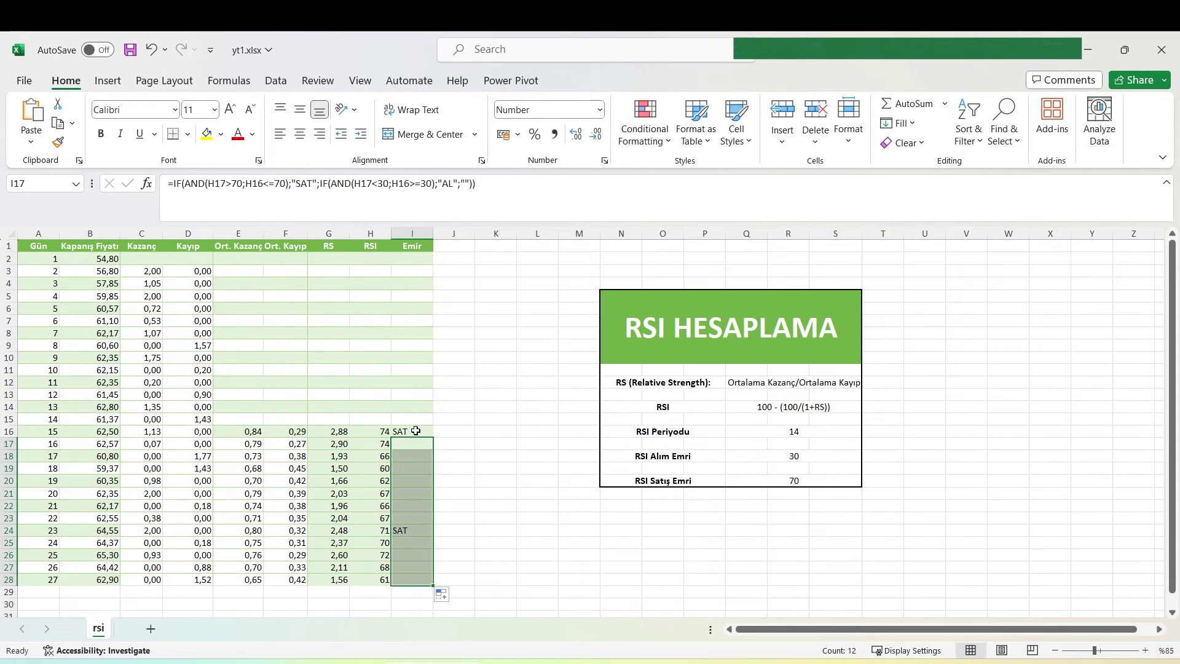
pyautogui.click(415, 431)
pyautogui.moveTo(416, 430); pyautogui.dragTo(411, 512)
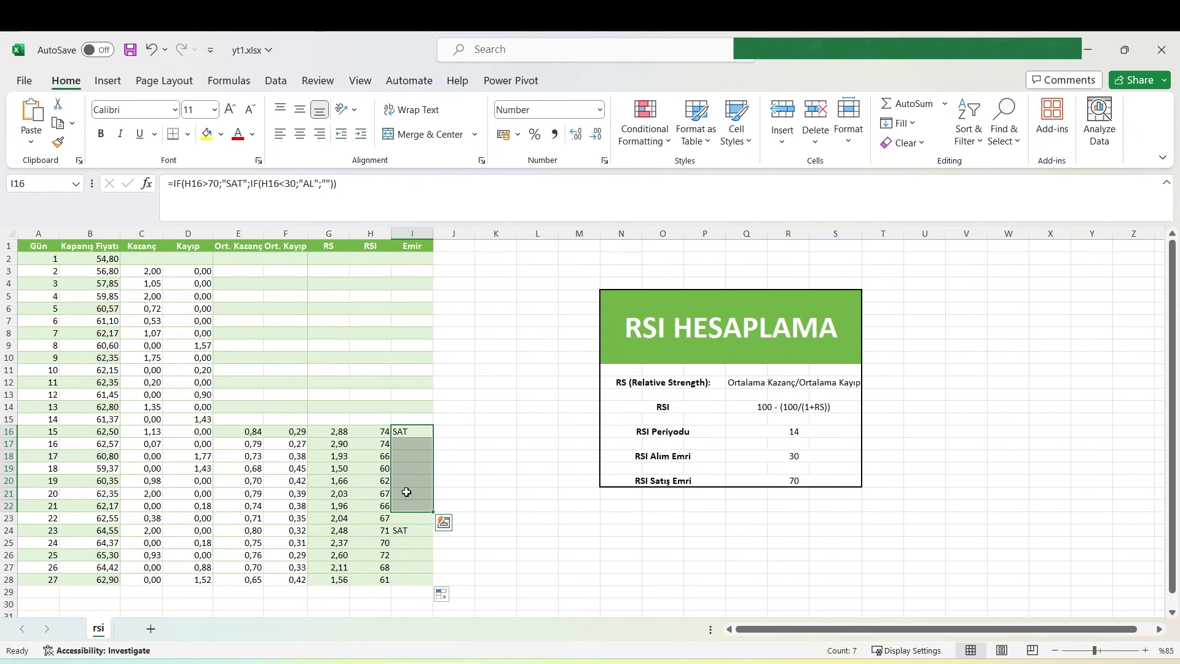
pyautogui.click(386, 531)
pyautogui.click(413, 531)
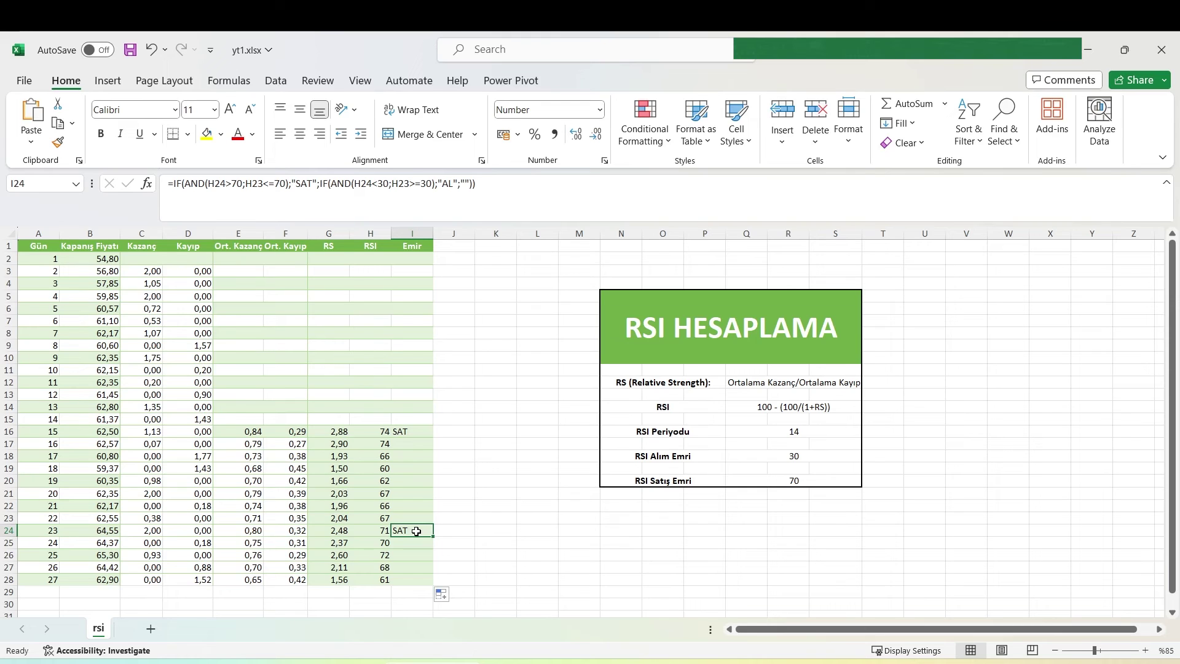
pyautogui.moveTo(408, 433); pyautogui.dragTo(406, 578)
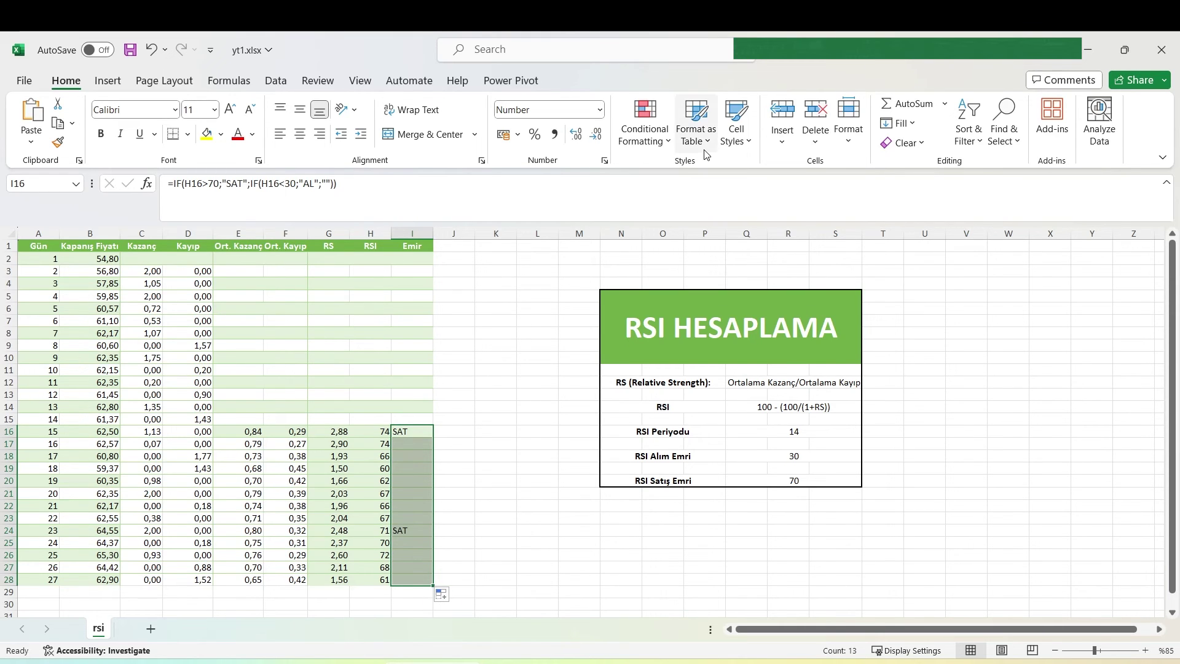
# Start a new conditional formatting rule for Emir cells whose value equals SAT
pyautogui.click(657, 149)
pyautogui.moveTo(680, 267)
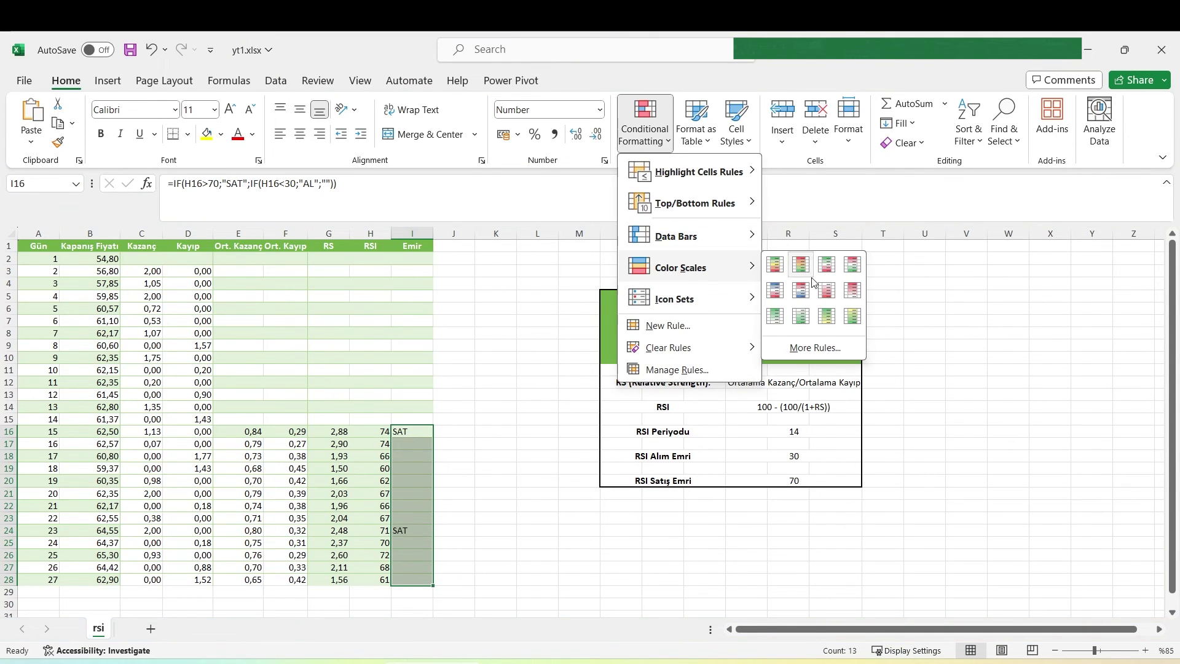
pyautogui.click(823, 350)
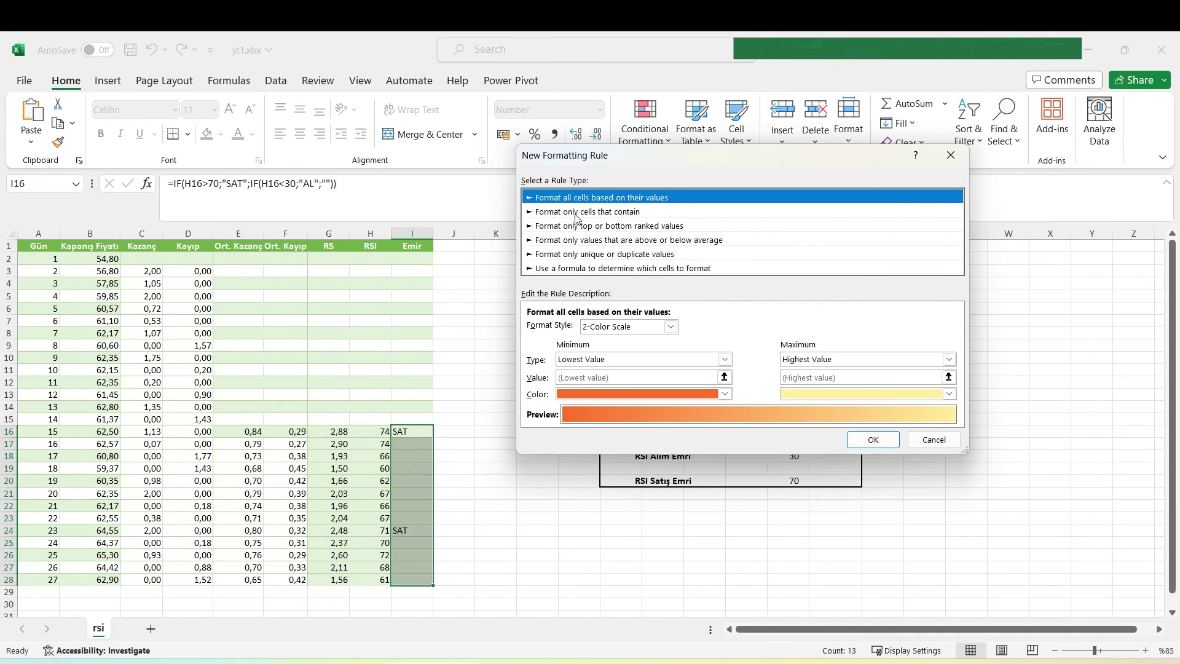
pyautogui.click(608, 213)
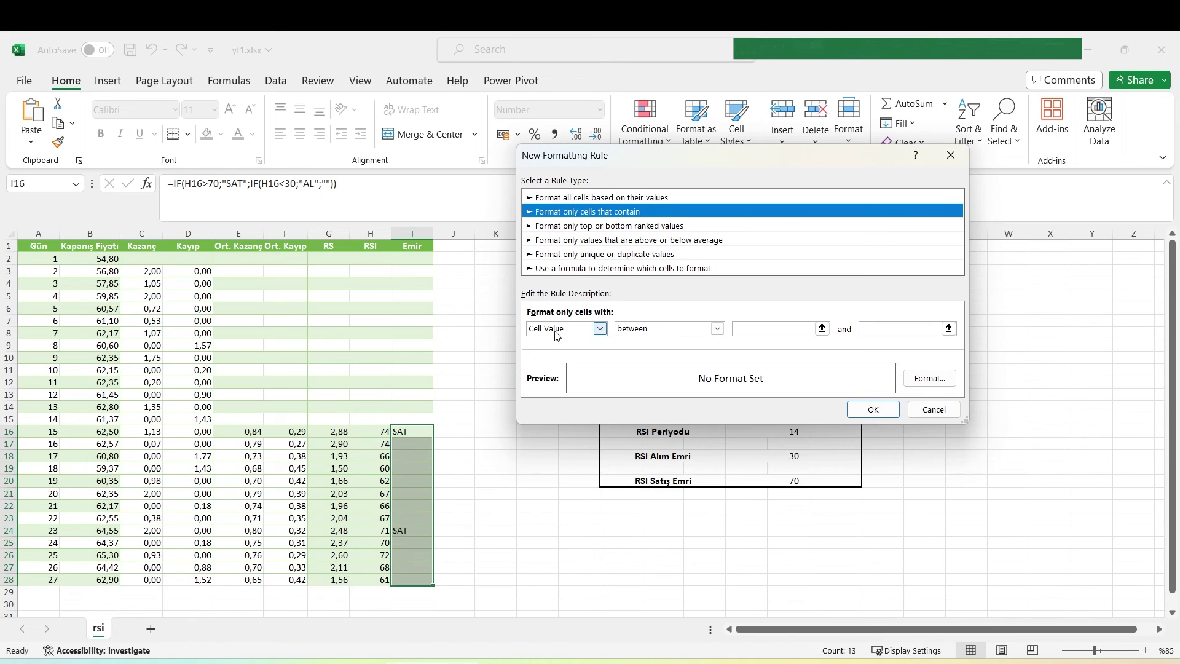
pyautogui.click(666, 329)
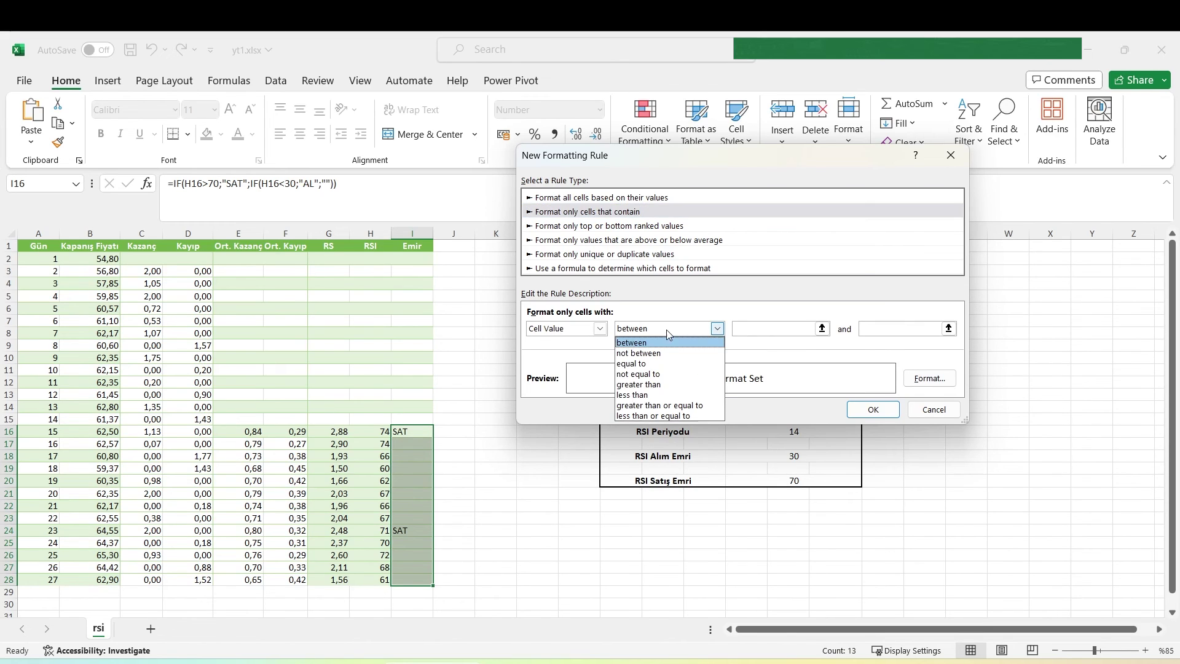
pyautogui.click(652, 363)
pyautogui.click(767, 329)
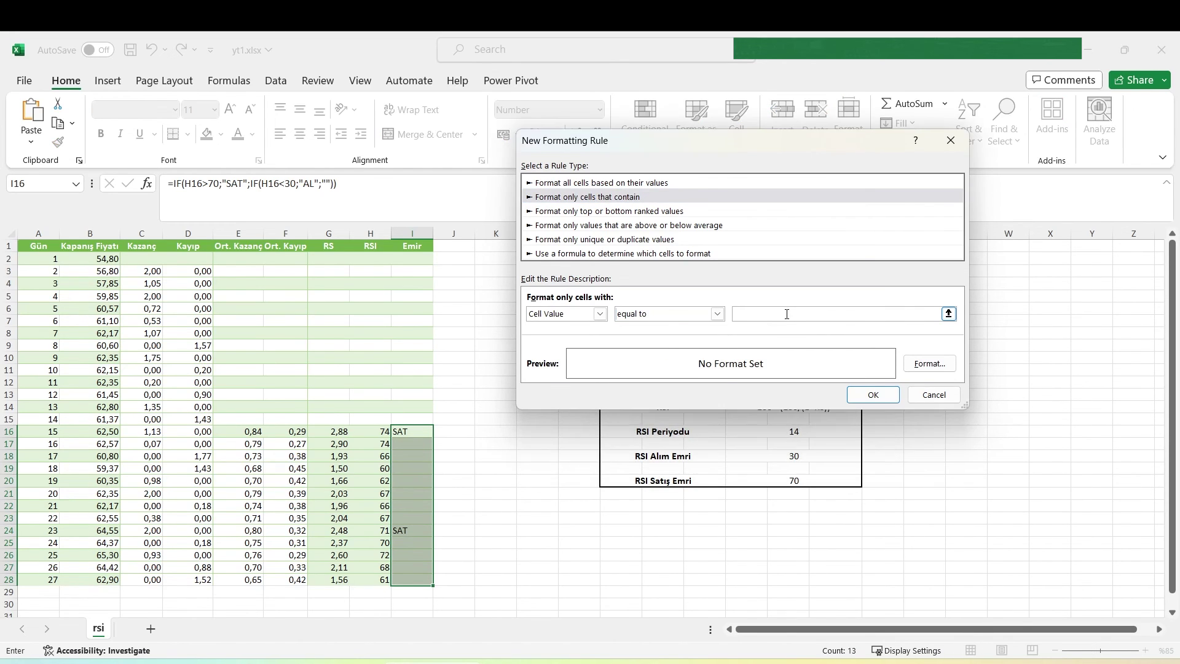
pyautogui.write('SAT')
# Give the SAT rule a red fill from More Colors and apply it
pyautogui.click(929, 364)
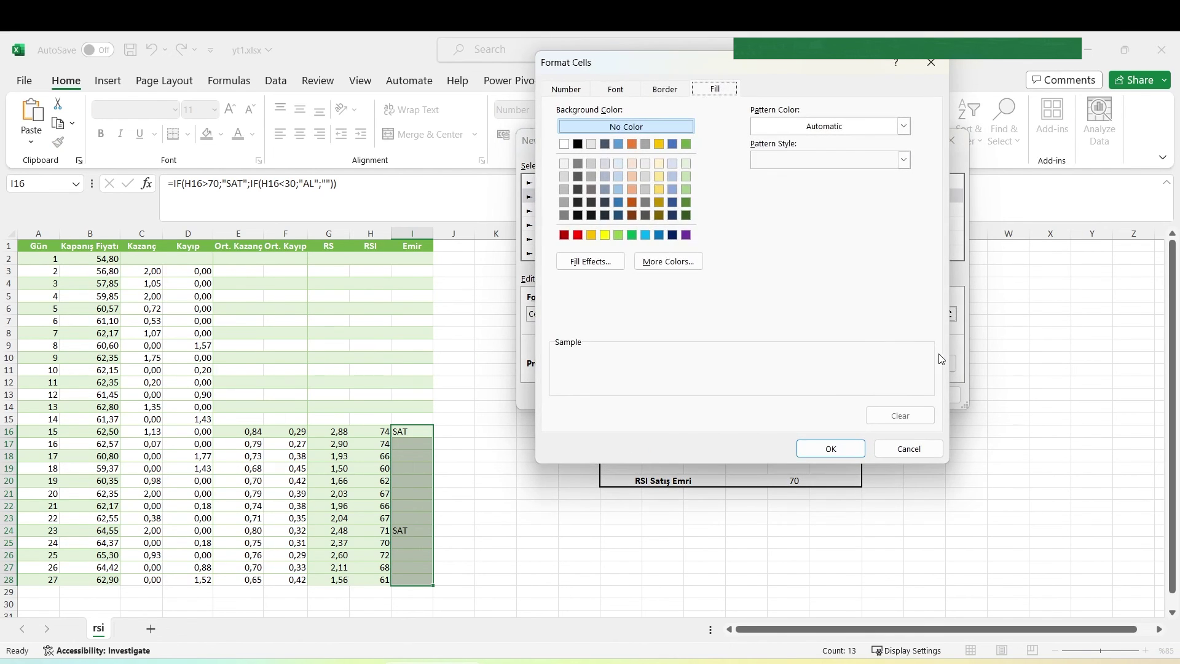
pyautogui.click(661, 265)
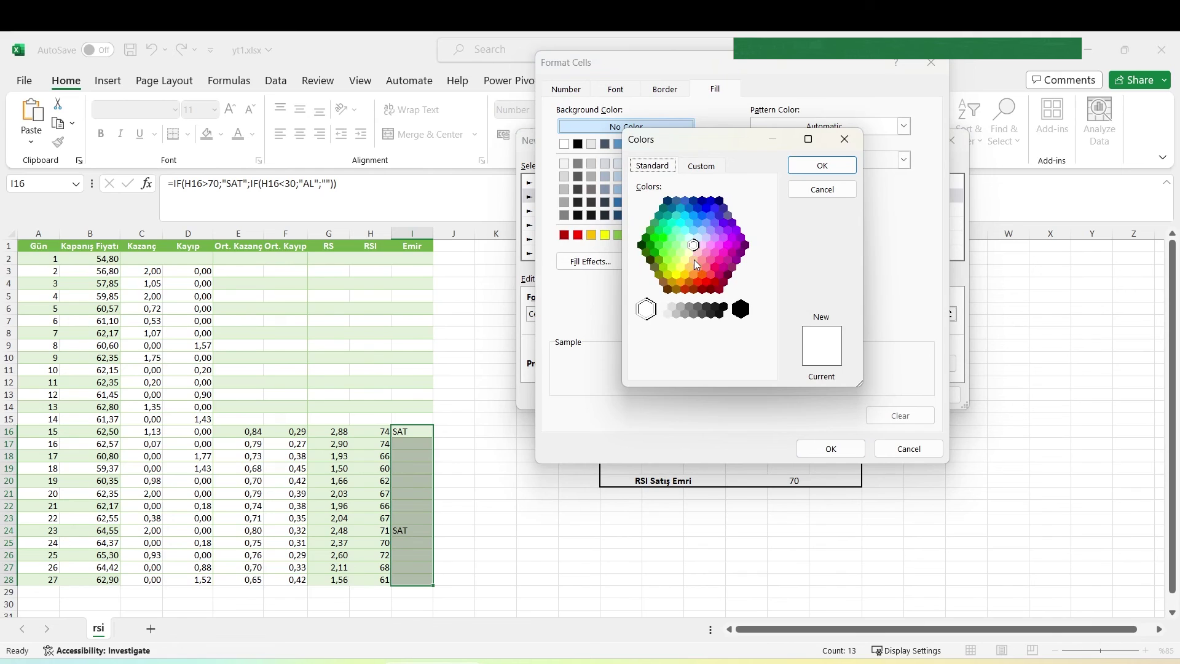
pyautogui.click(694, 261)
pyautogui.click(696, 287)
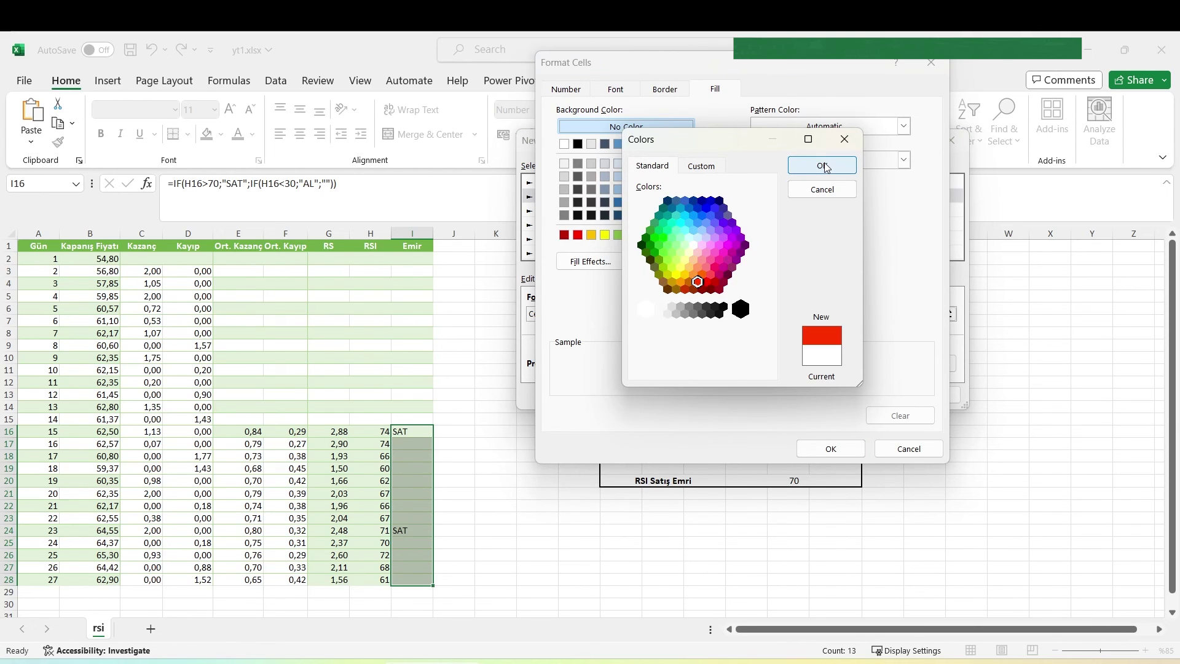
pyautogui.click(821, 164)
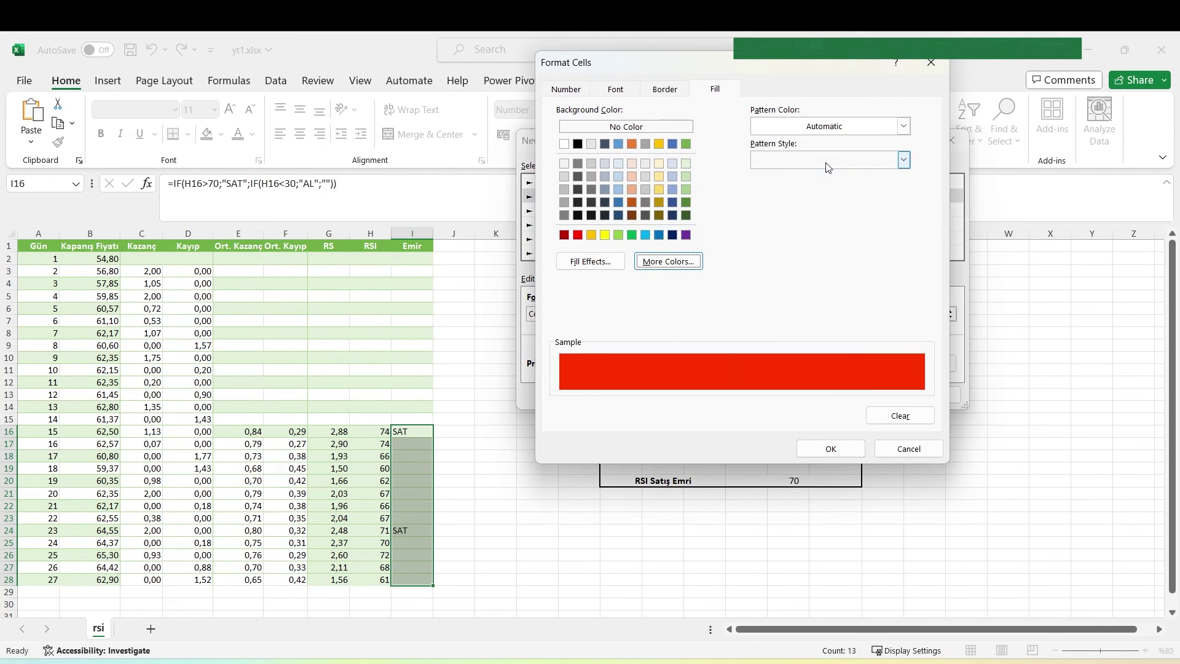
pyautogui.click(831, 449)
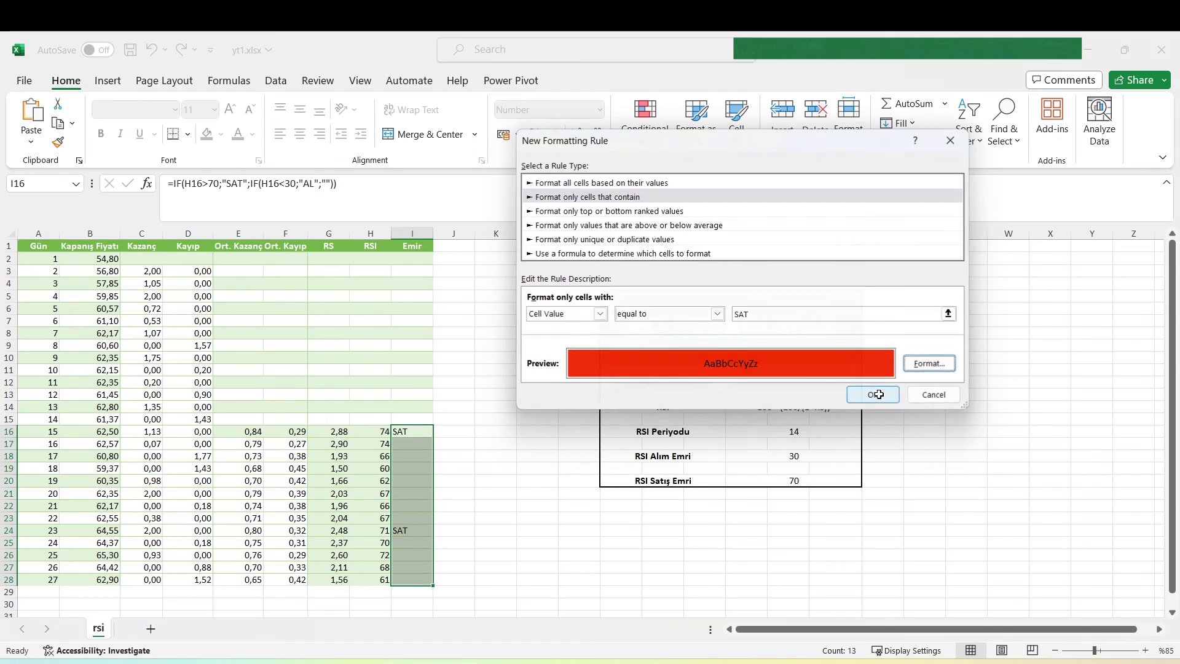
pyautogui.click(872, 396)
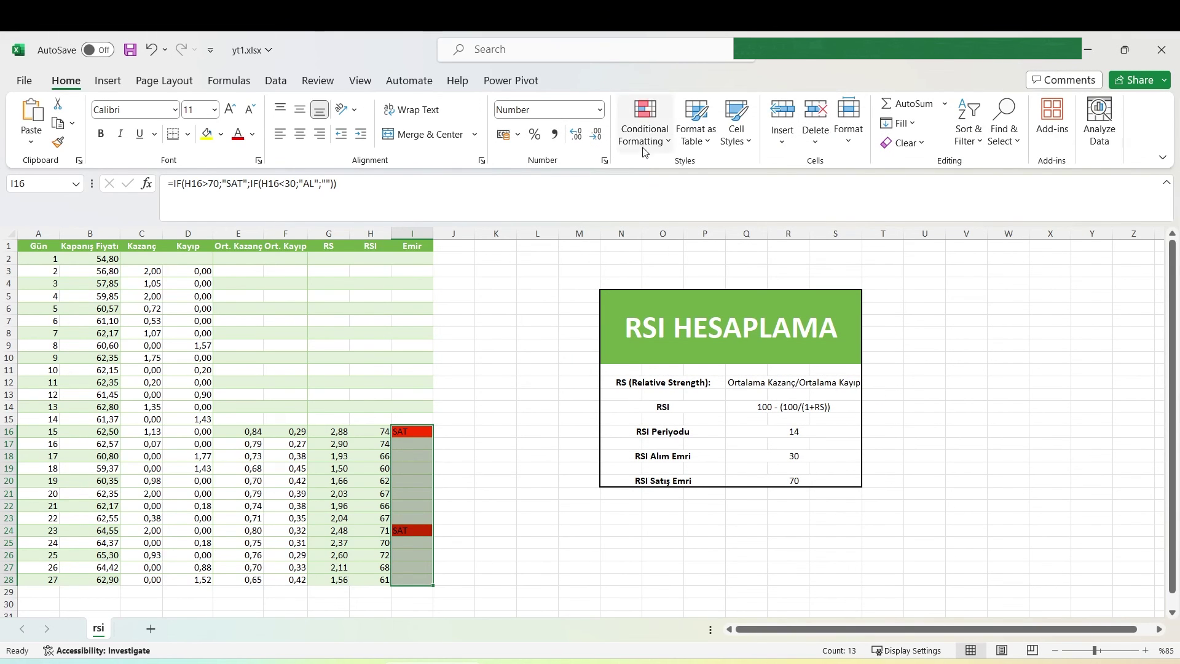
# Add a rule filling Emir cells whose value equals AL with light green
pyautogui.click(644, 142)
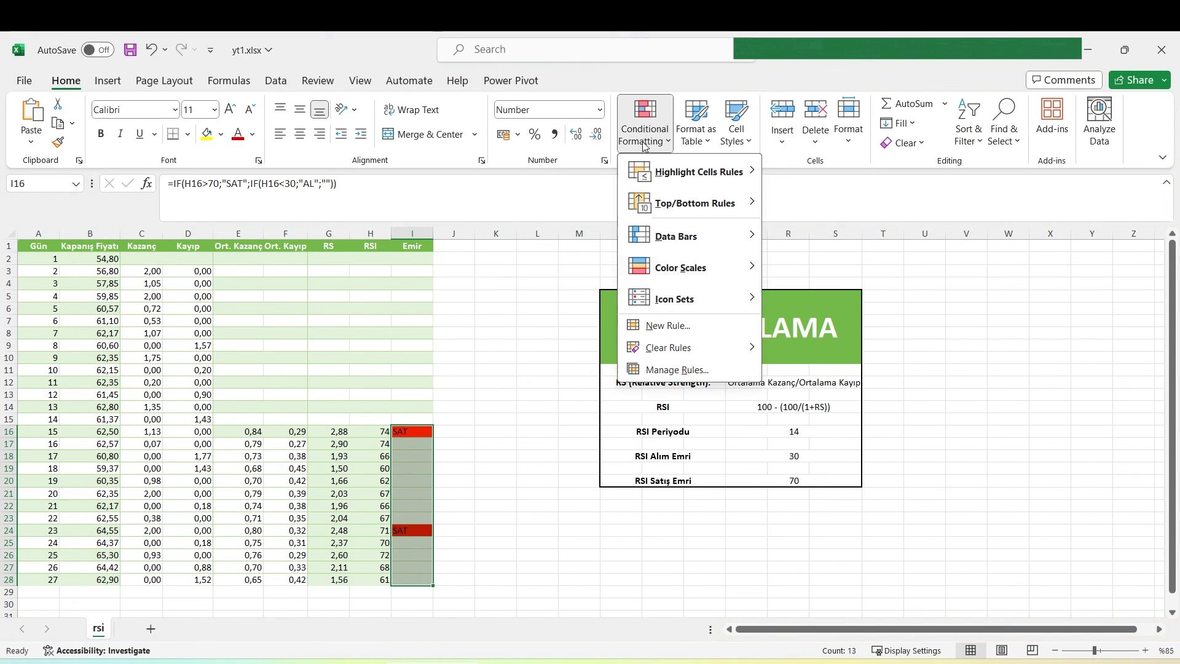
pyautogui.click(830, 349)
pyautogui.click(646, 183)
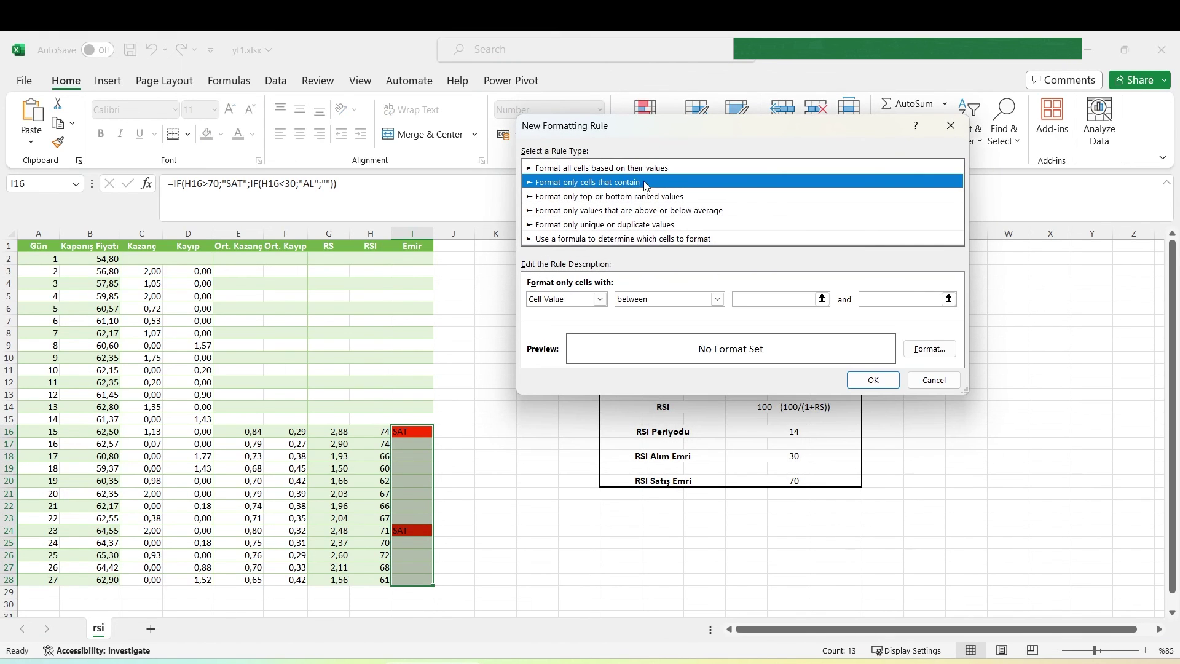
pyautogui.click(620, 301)
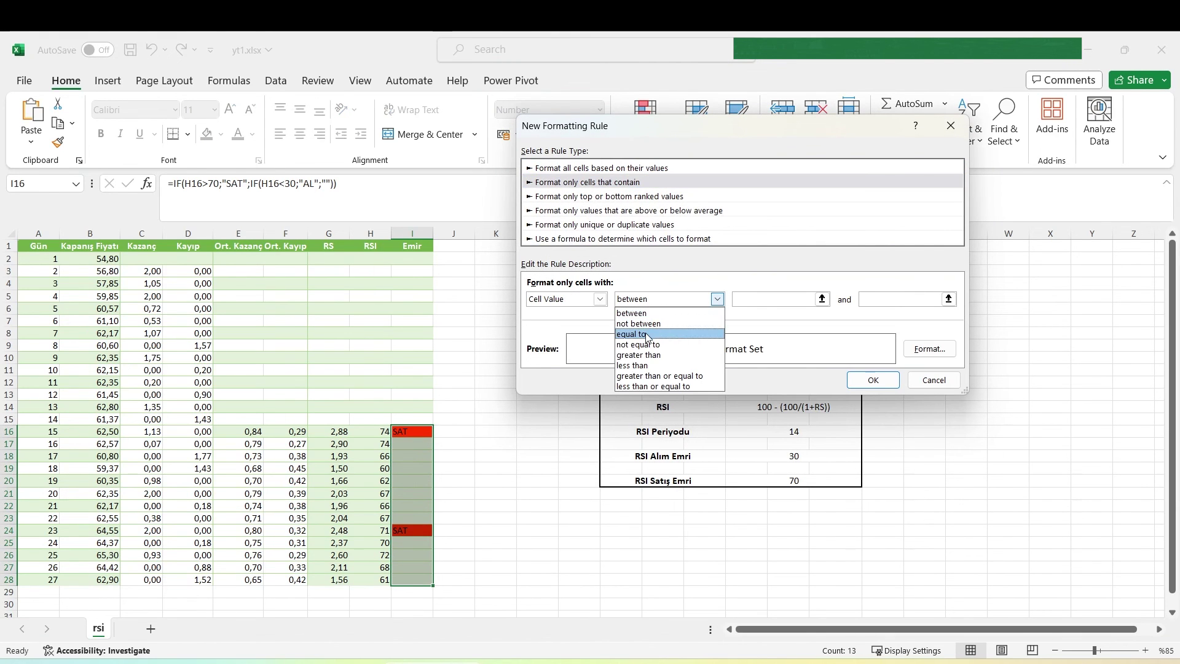
pyautogui.click(647, 338)
pyautogui.click(764, 299)
pyautogui.write('AL')
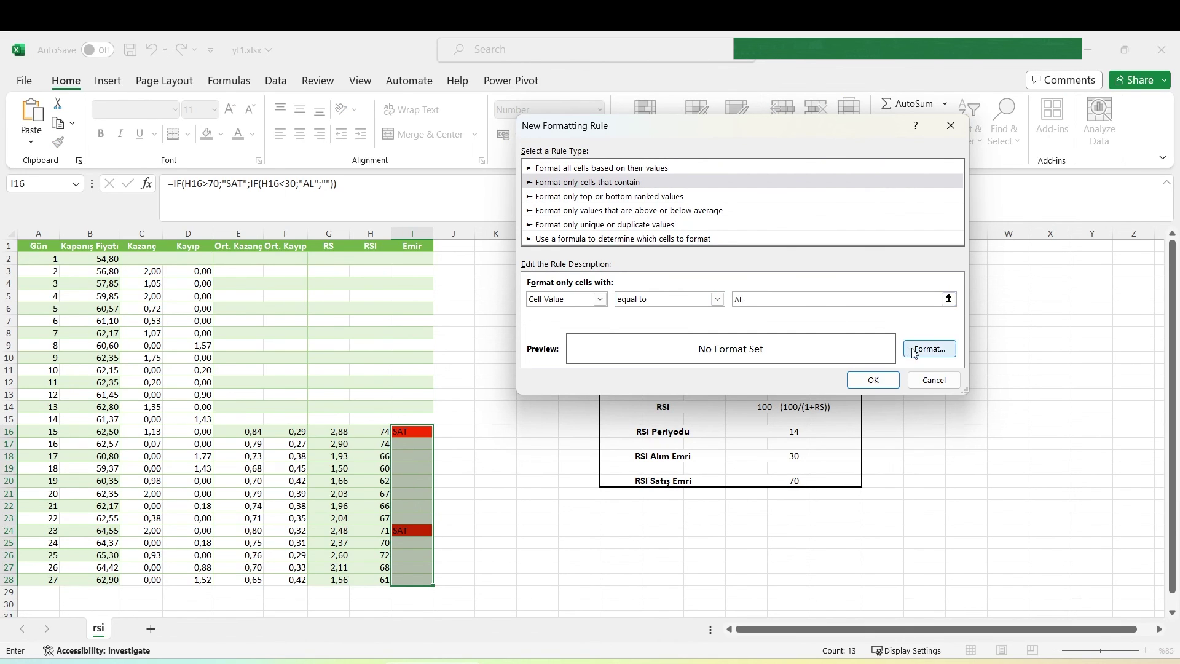
pyautogui.click(930, 349)
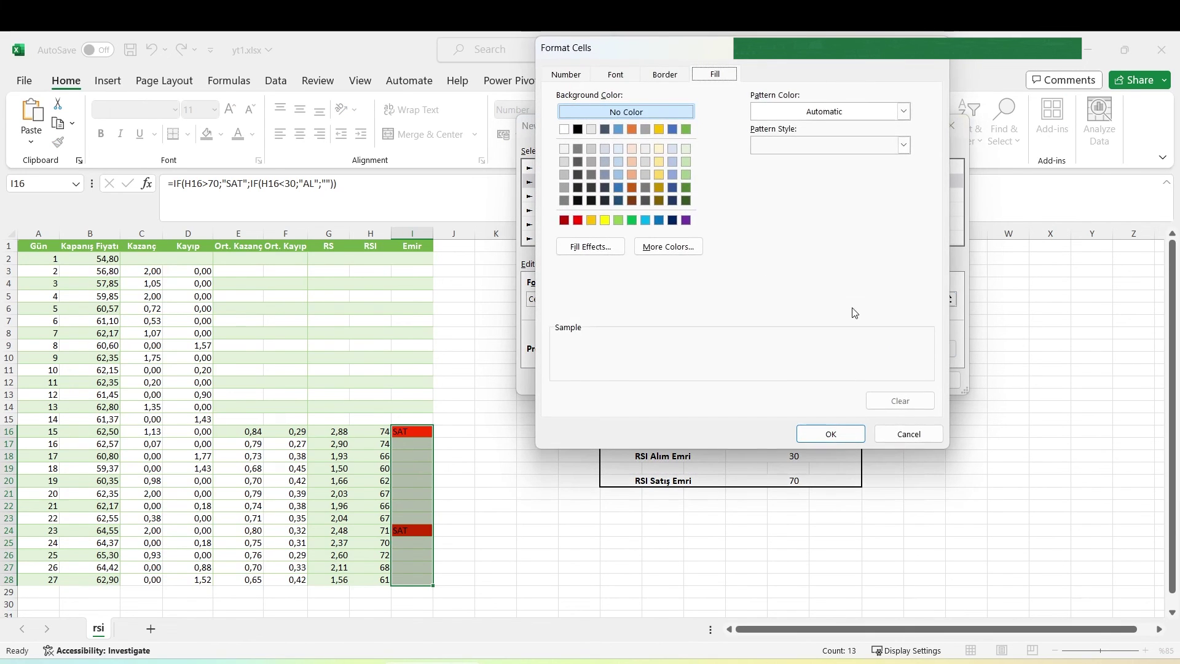
pyautogui.click(619, 219)
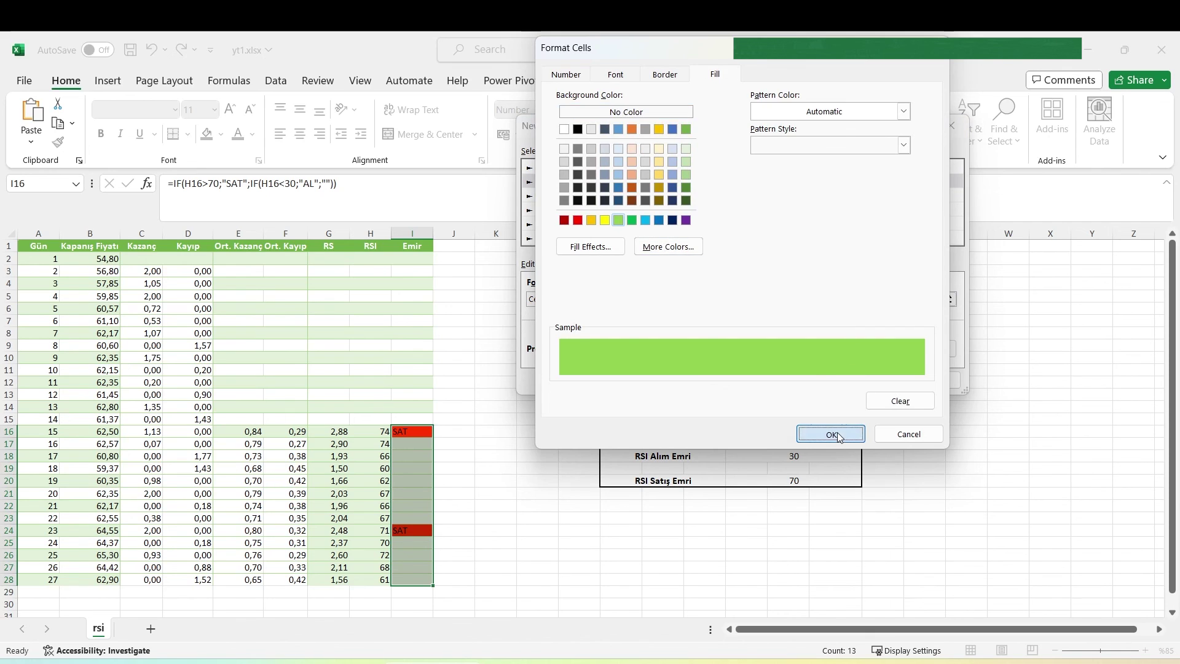
pyautogui.click(831, 433)
pyautogui.click(872, 384)
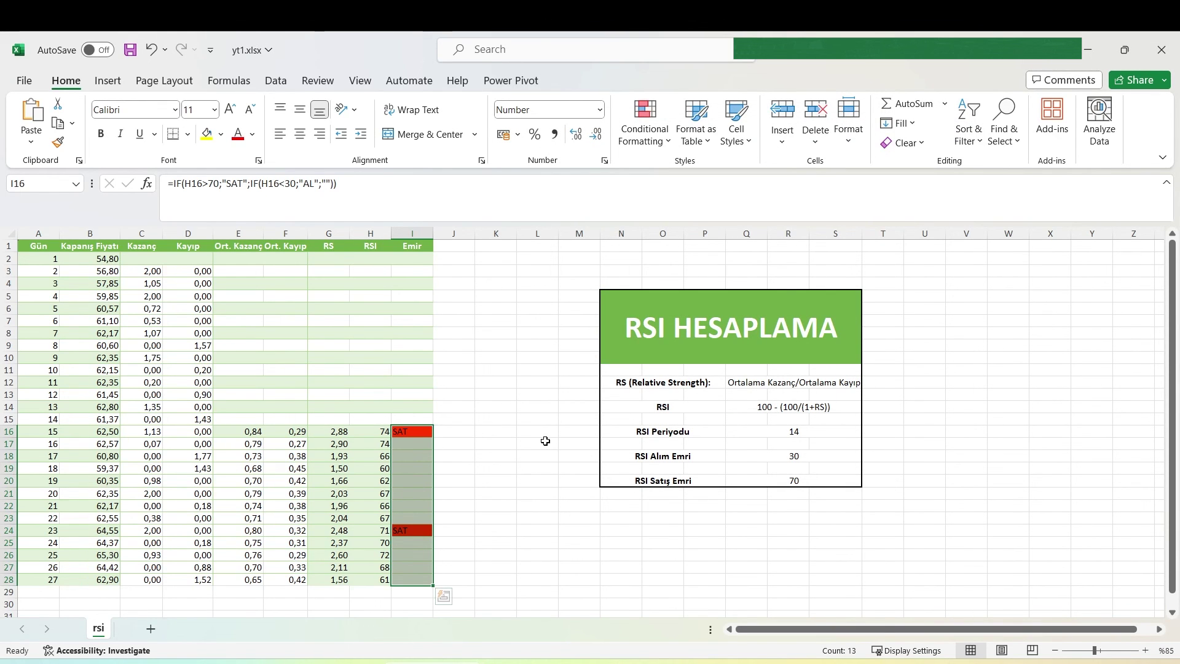
# Enter 25 as the RSI in H20 so I20 shows a green AL
pyautogui.click(370, 481)
pyautogui.write('25')
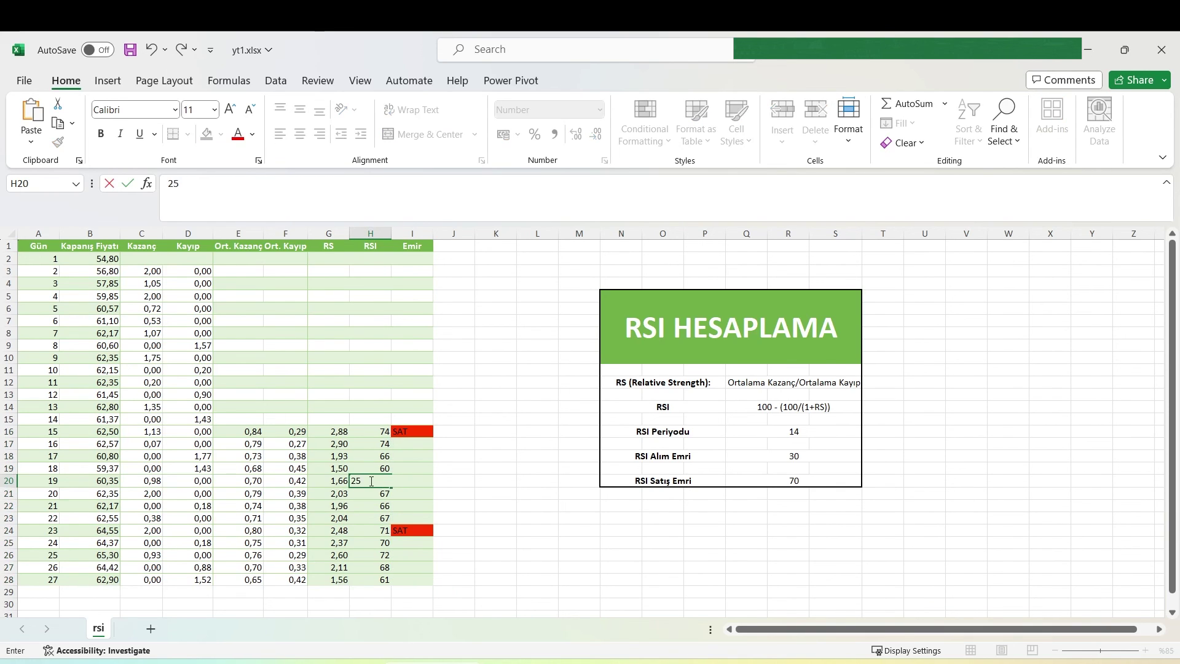
pyautogui.click(418, 481)
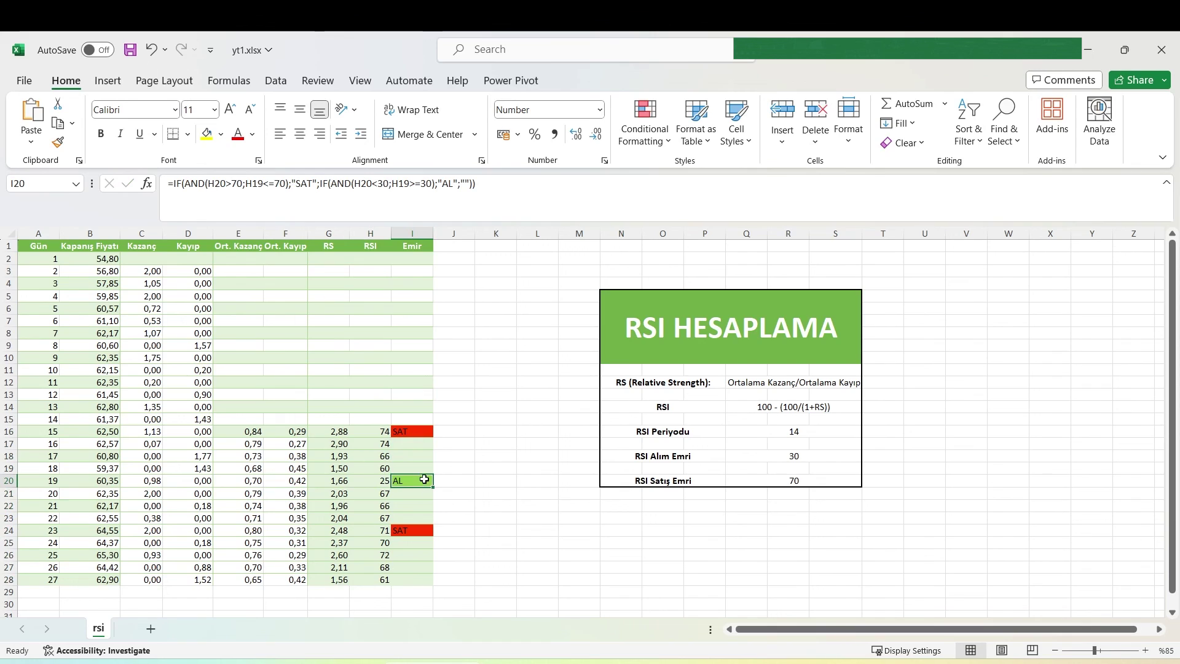